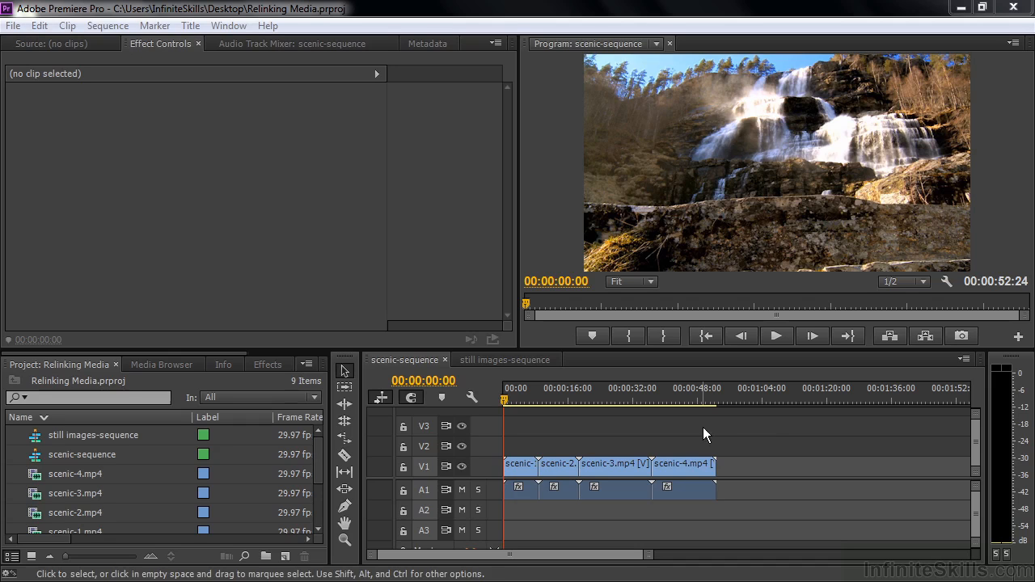
Close Premiere Pro and rename the desktop folder "Relinking media assets" as "Relinked media assets".
click(537, 360)
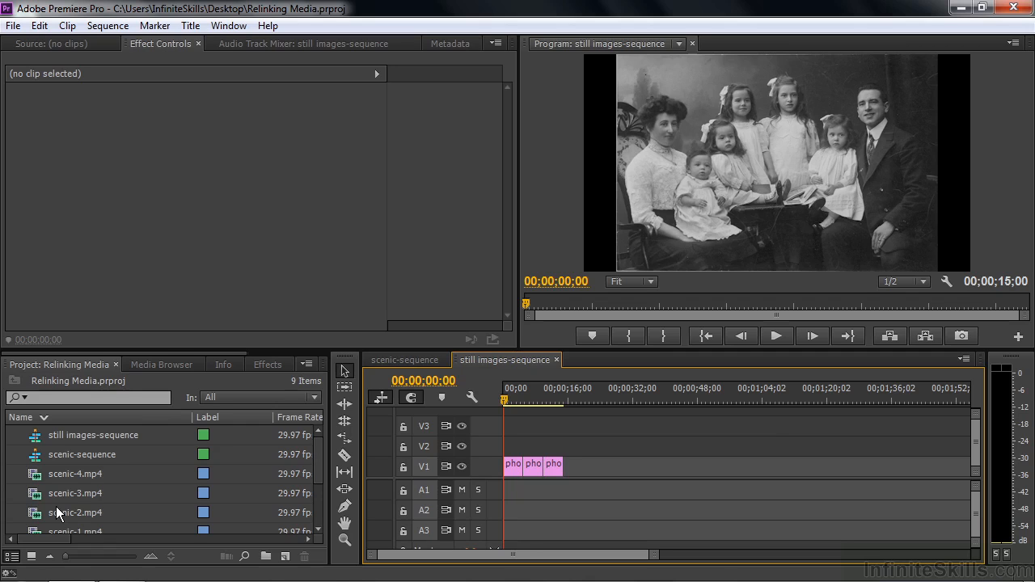
click(1013, 7)
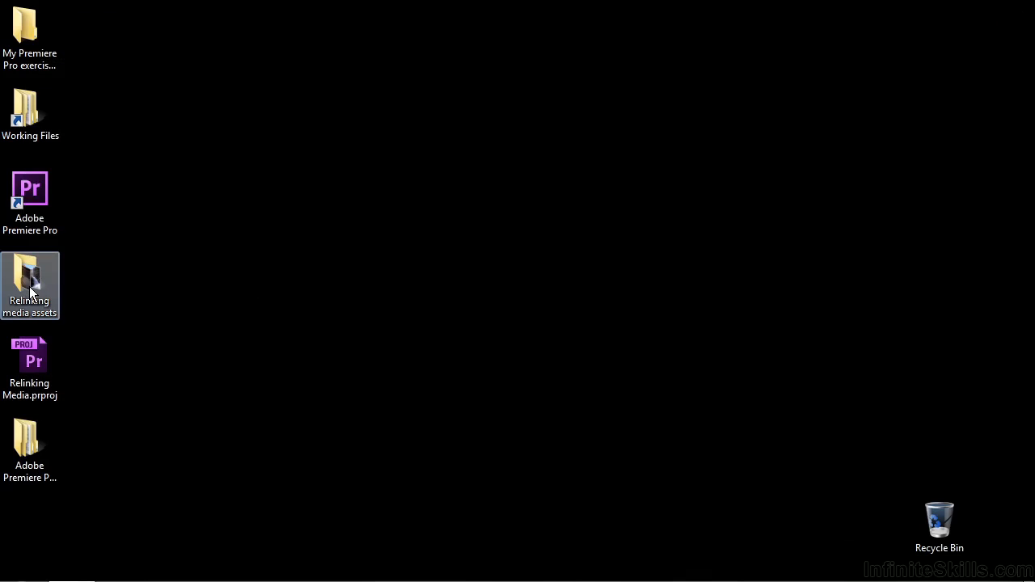
click(30, 291)
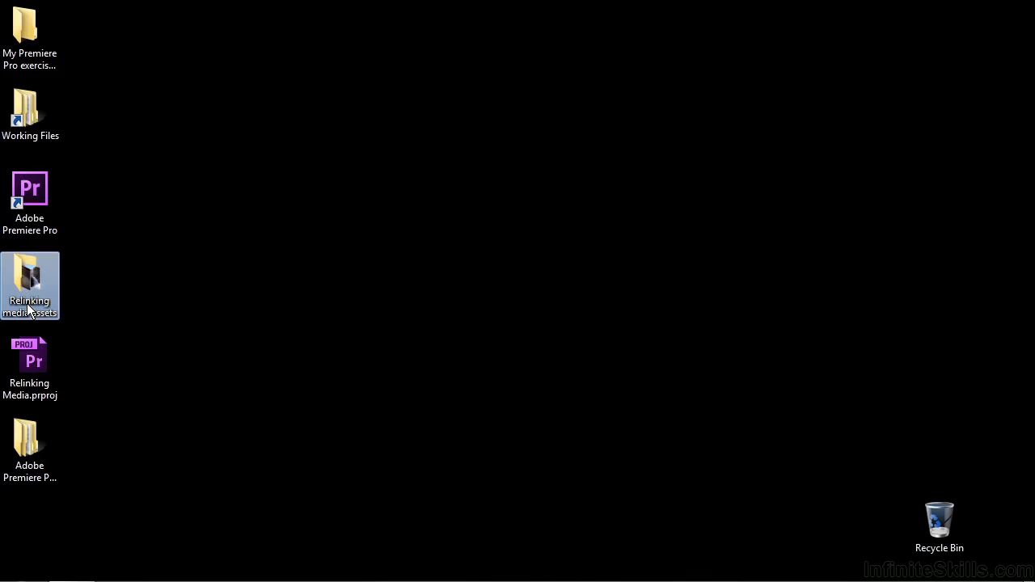
click(27, 303)
drag(35, 302, 53, 300)
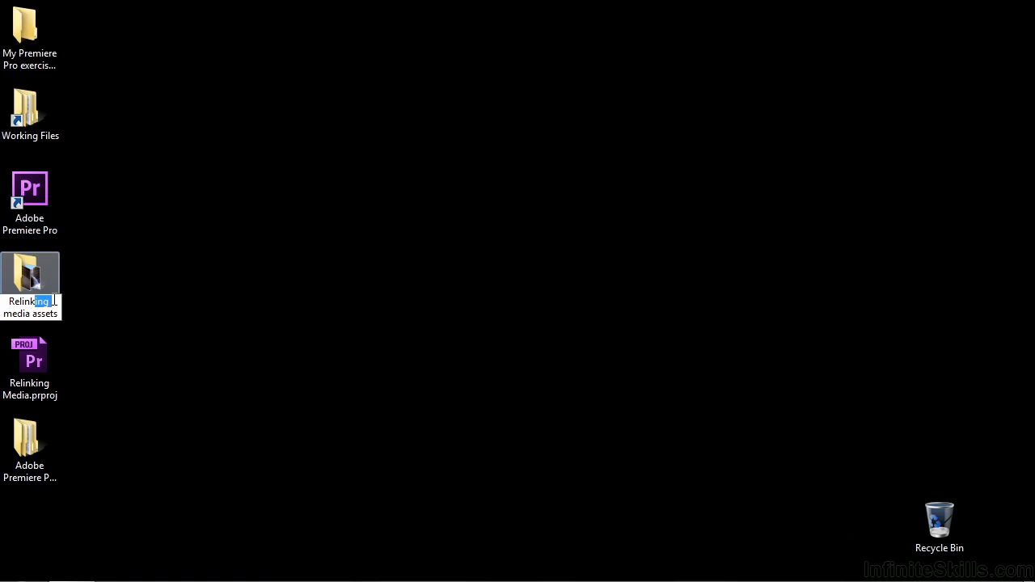
text(ed)
key(Return)
Open the Relinked media assets folder and rename its Images subfolder as "Images-old".
double_click(28, 279)
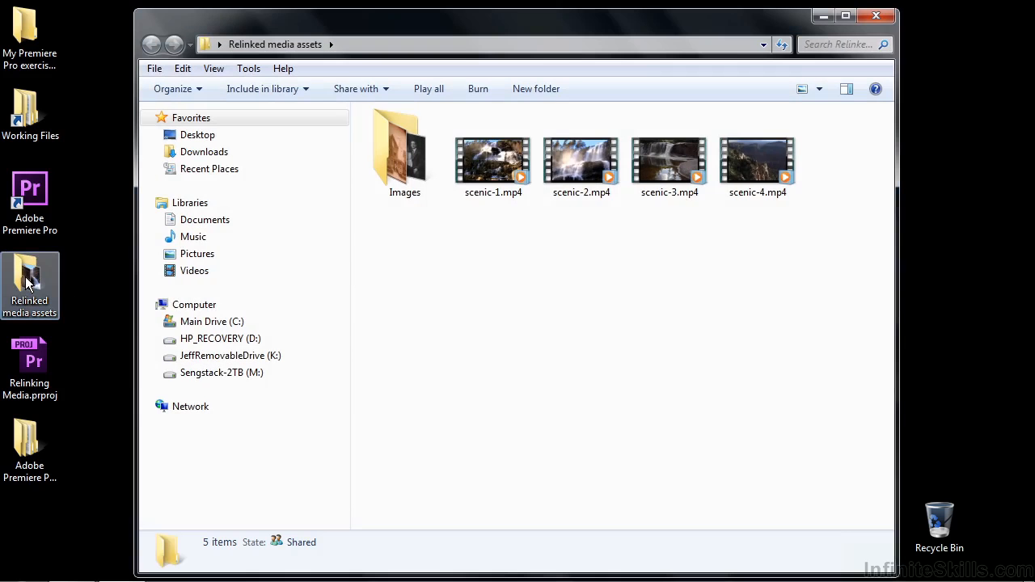
click(408, 194)
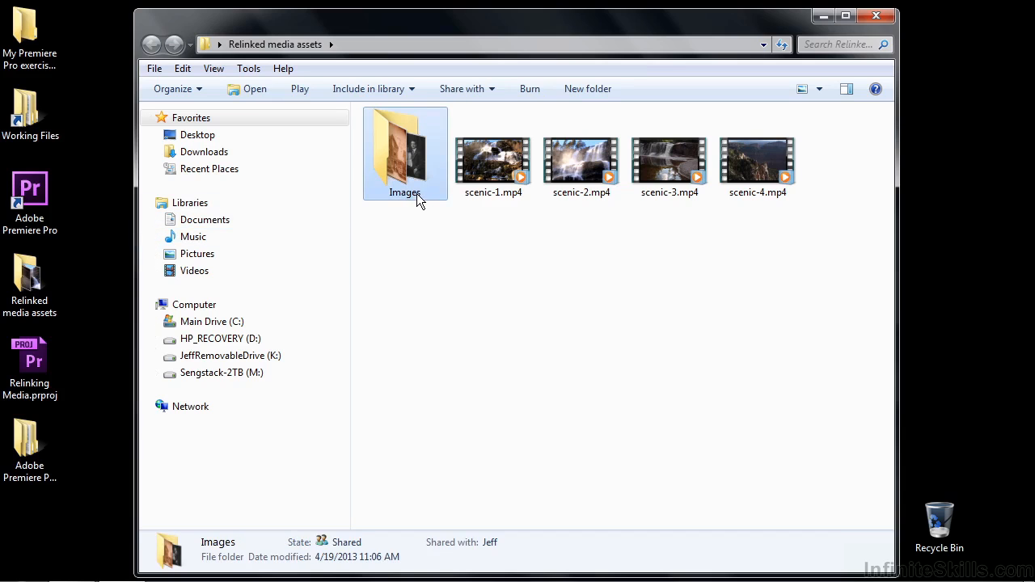
click(419, 194)
click(431, 194)
text(-old)
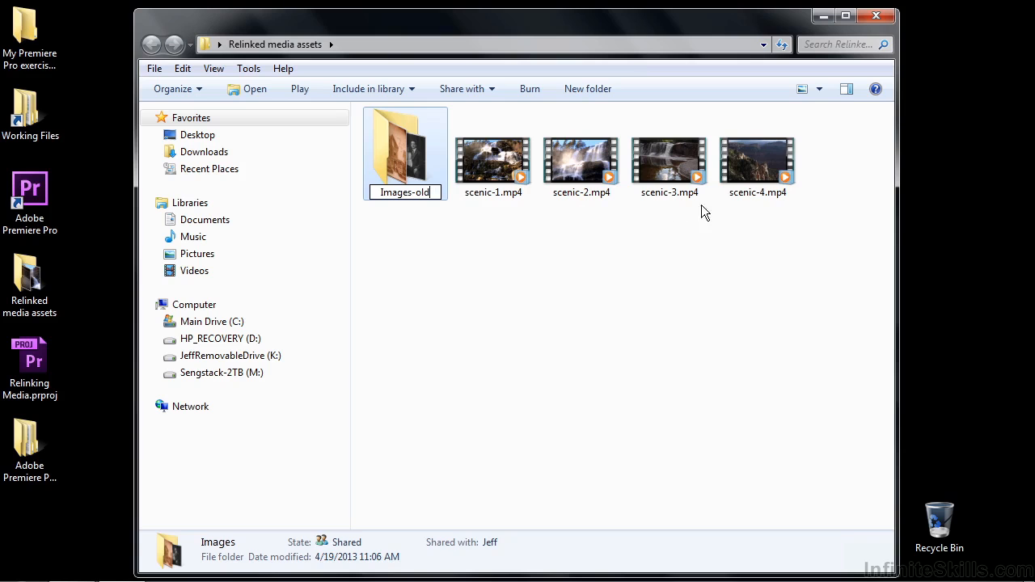
Rename the video file scenic-4.mp4 as scenic-d.mp4 and close the folder window.
click(762, 196)
click(762, 195)
click(766, 194)
key(BackSpace)
text(d)
key(Return)
click(786, 287)
click(875, 15)
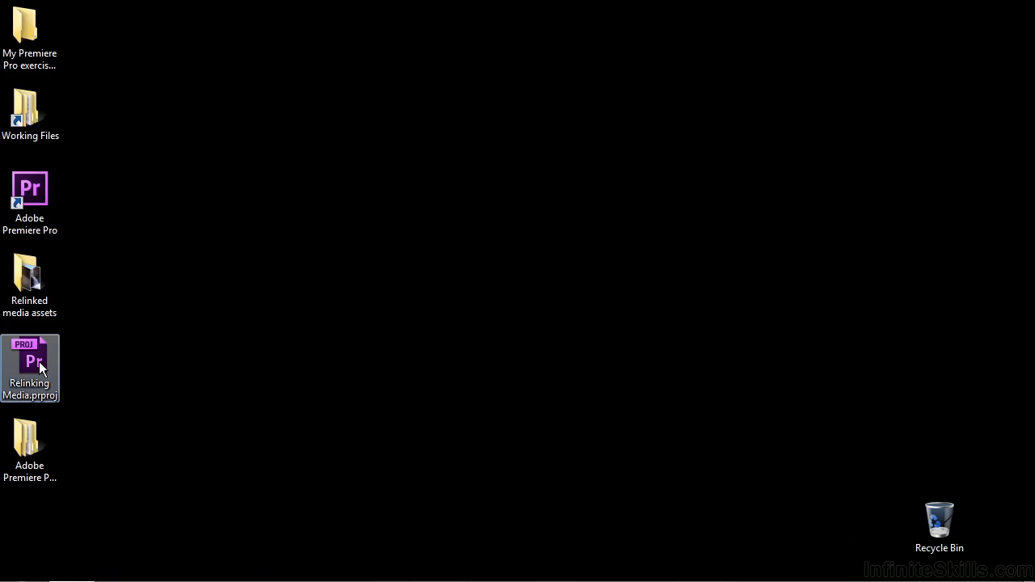
Reopen Relinking Media.prproj in Premiere Pro and link the missing clip scenic-4.mp4 to scenic-d.mp4 in the Relinked media assets folder.
double_click(39, 362)
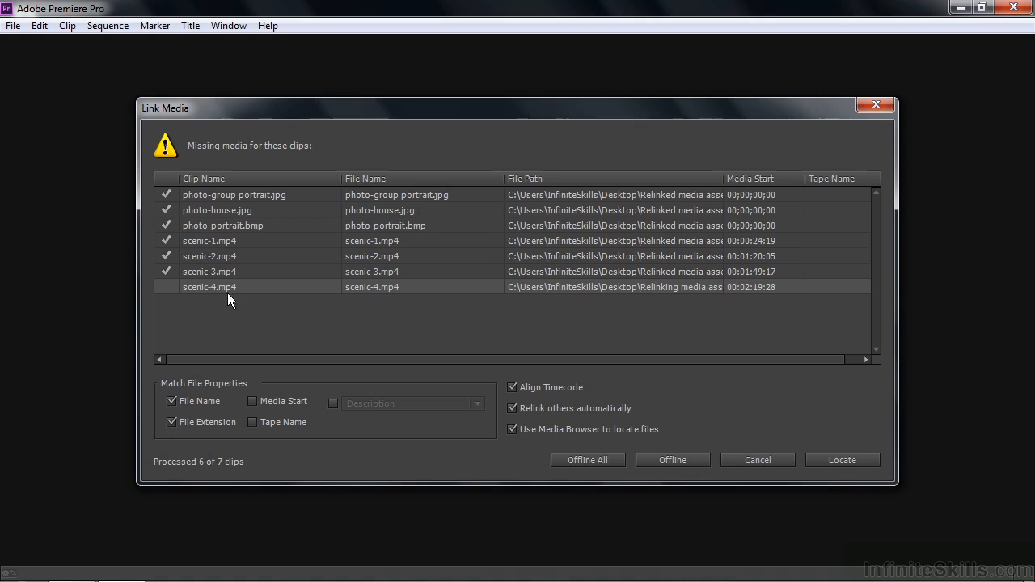
click(849, 462)
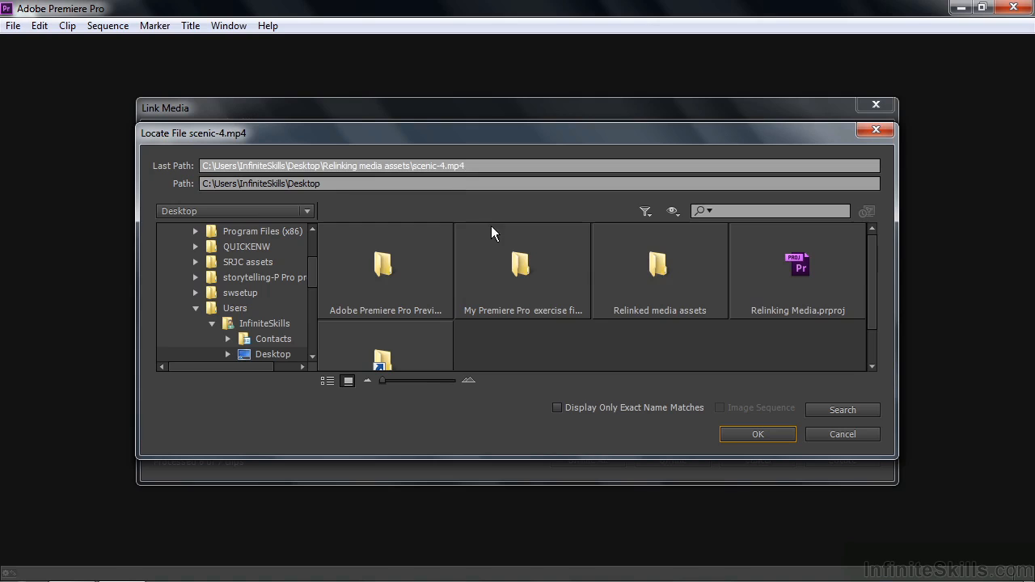
double_click(658, 266)
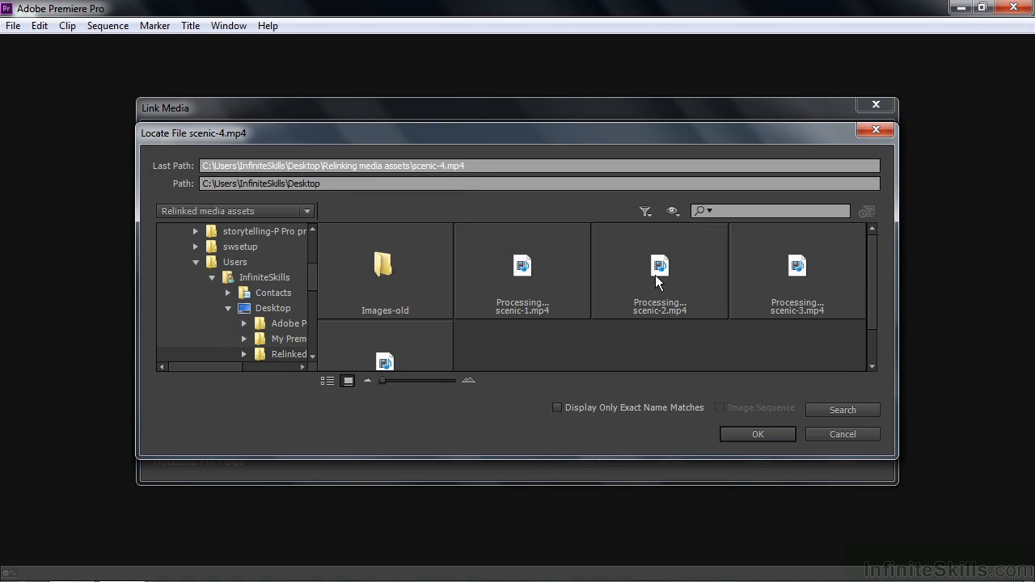
click(557, 408)
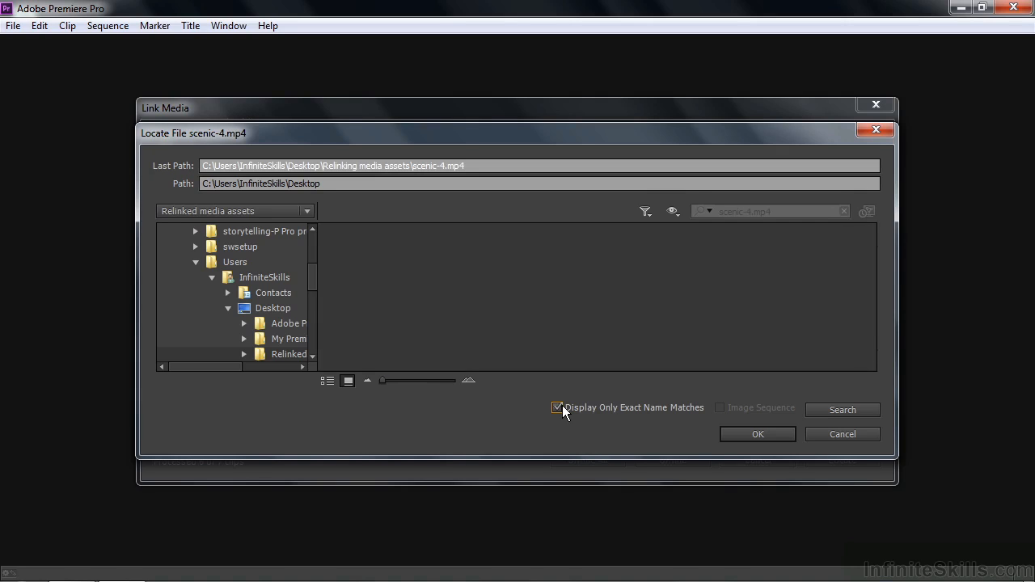
click(557, 408)
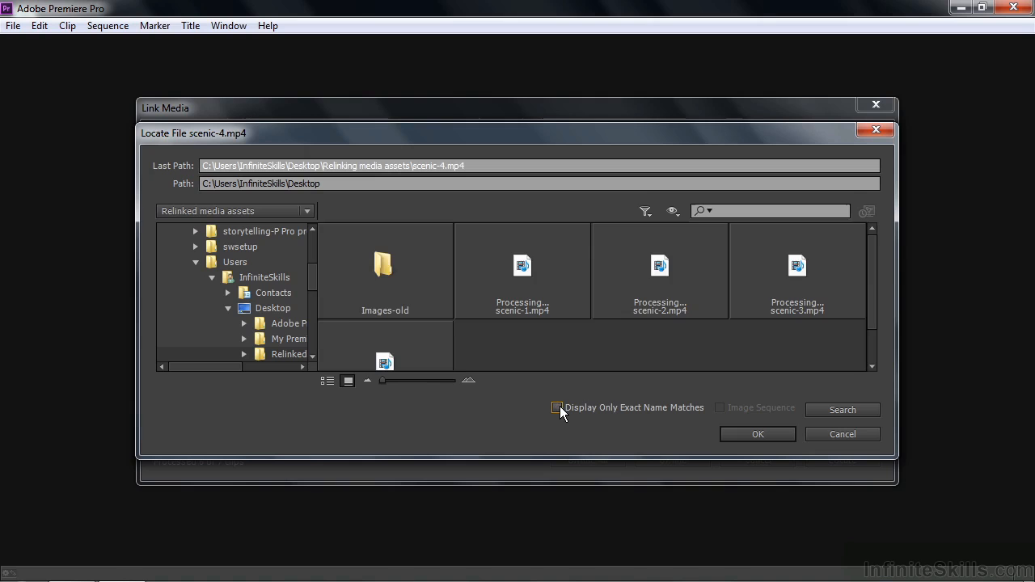
drag(871, 307, 867, 344)
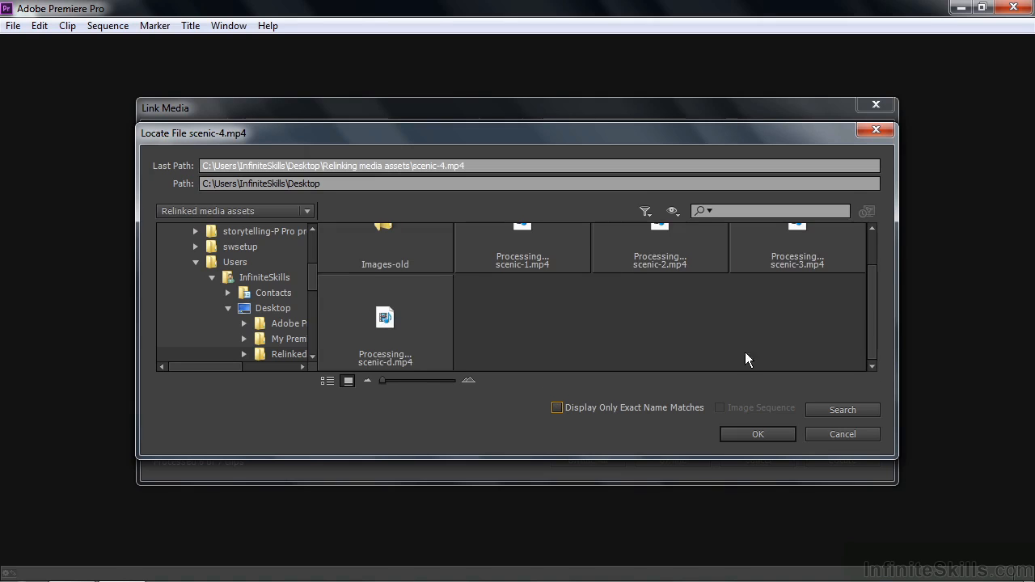
click(406, 317)
click(739, 432)
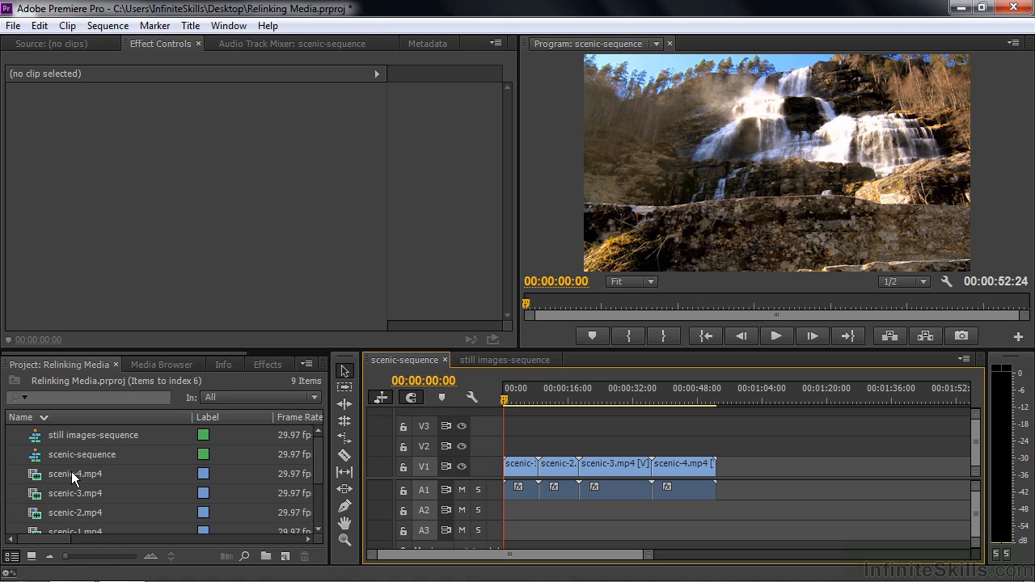
Reveal the source file of the scenic-4.mp4 clip in Explorer, check its name and close the folder window.
right_click(70, 470)
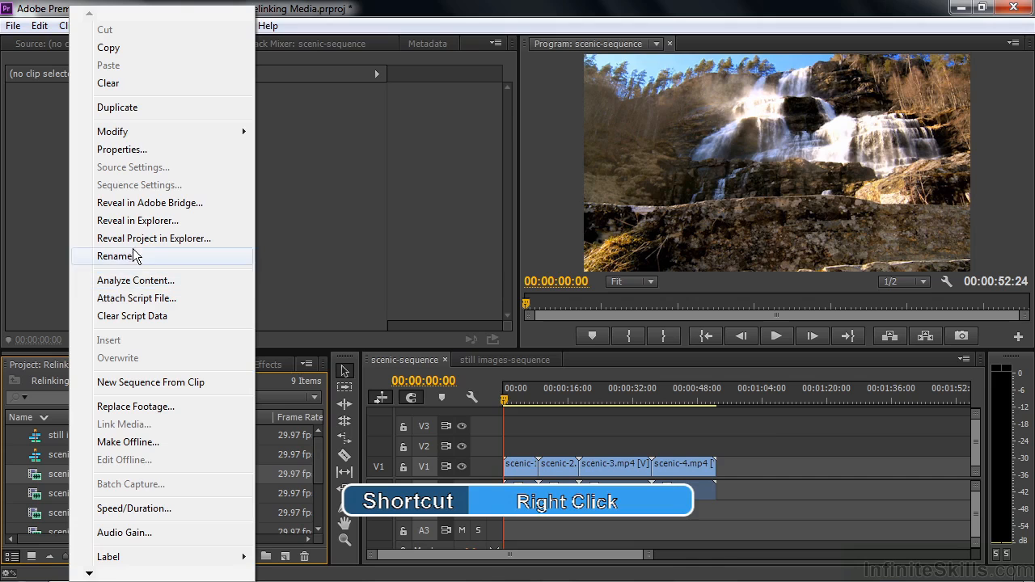
click(141, 221)
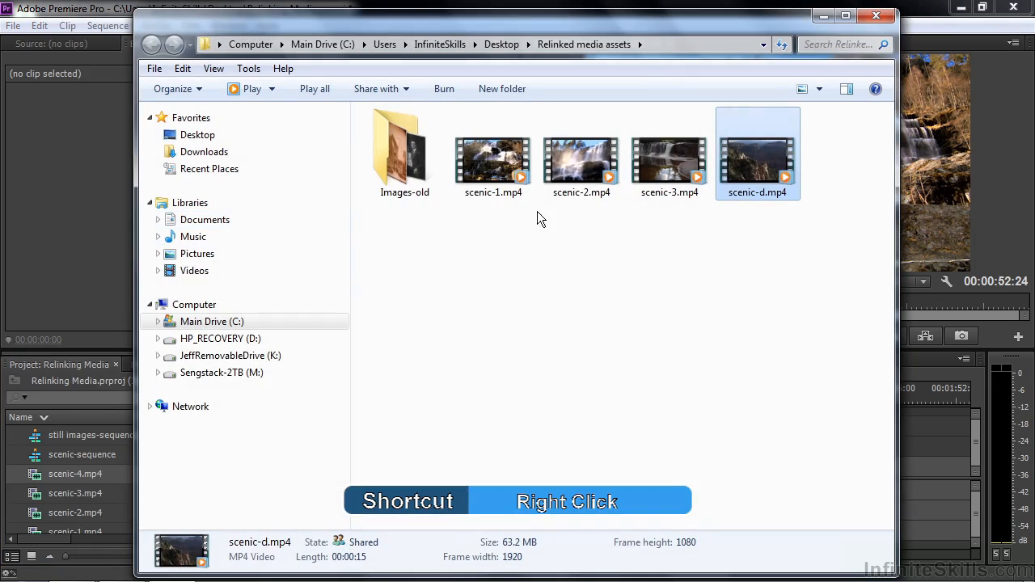
mouse_move(790, 179)
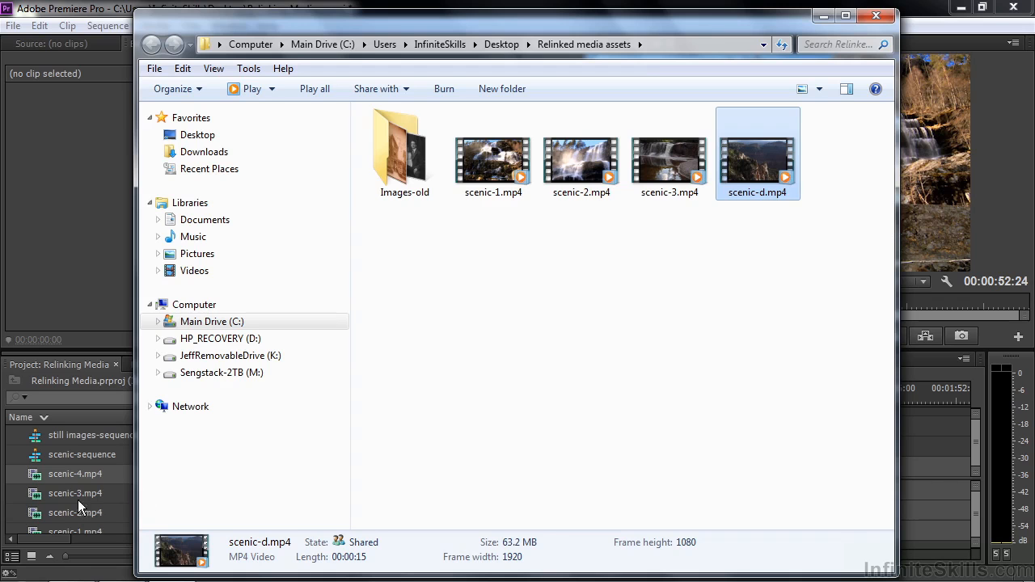
click(876, 16)
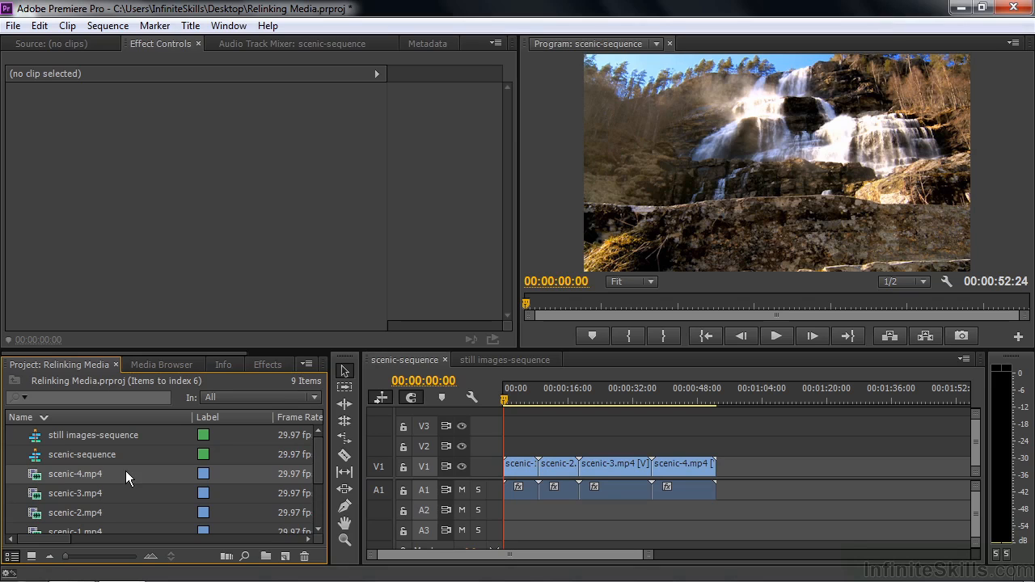
Close Premiere Pro without saving the project and move the desktop folder Relinked media assets into Working Files.
mouse_move(126, 472)
click(1013, 7)
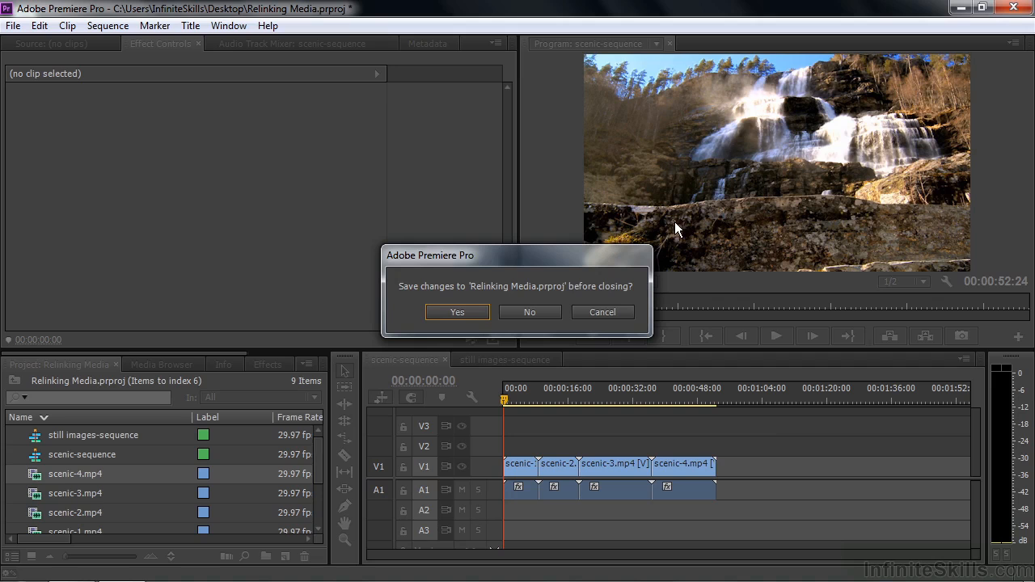
click(530, 312)
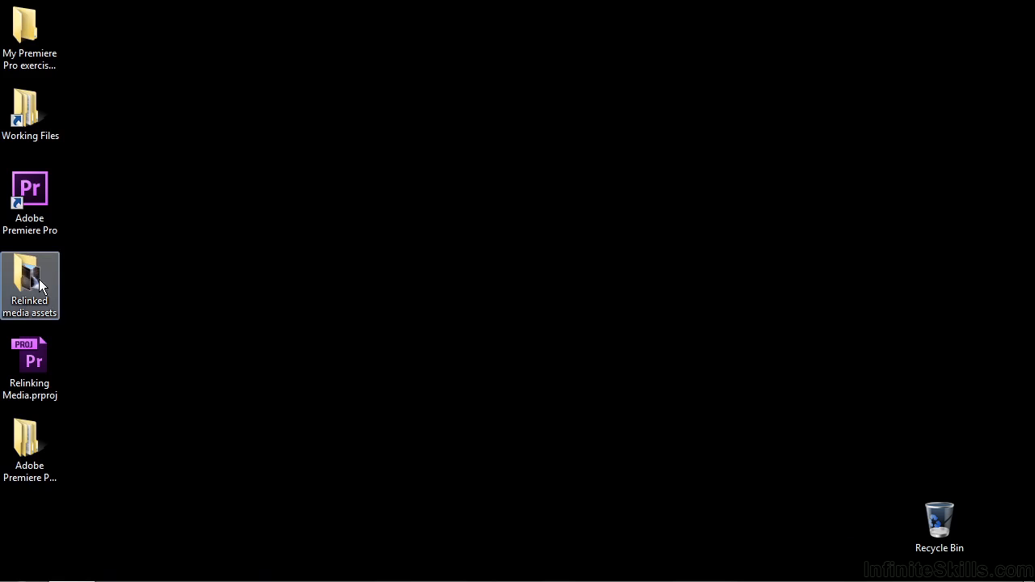
drag(30, 279, 36, 115)
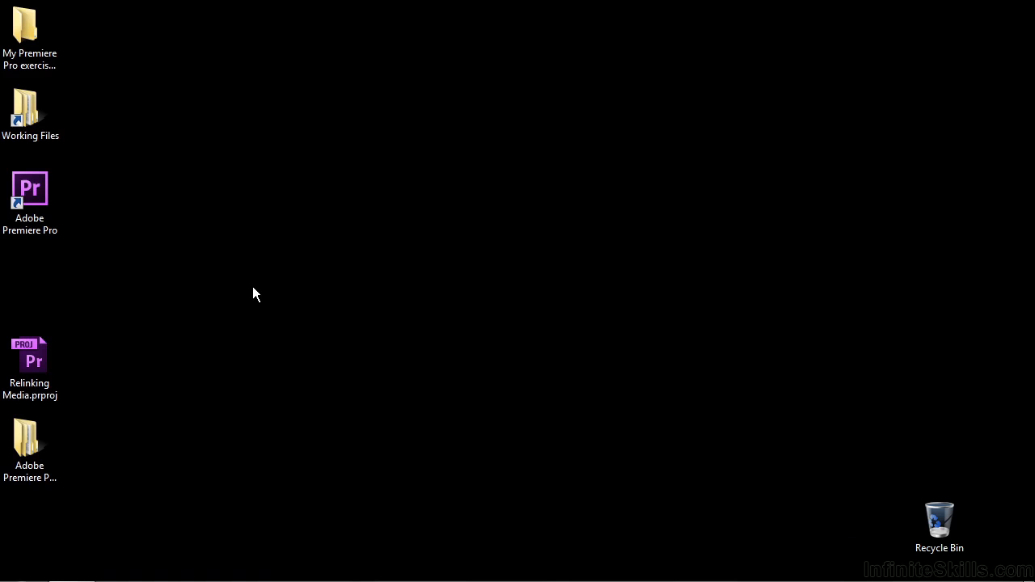
Reopen Relinking Media.prproj, view the system file dialog for locating photo-group portrait.jpg without the Media Browser, and cancel it.
double_click(25, 364)
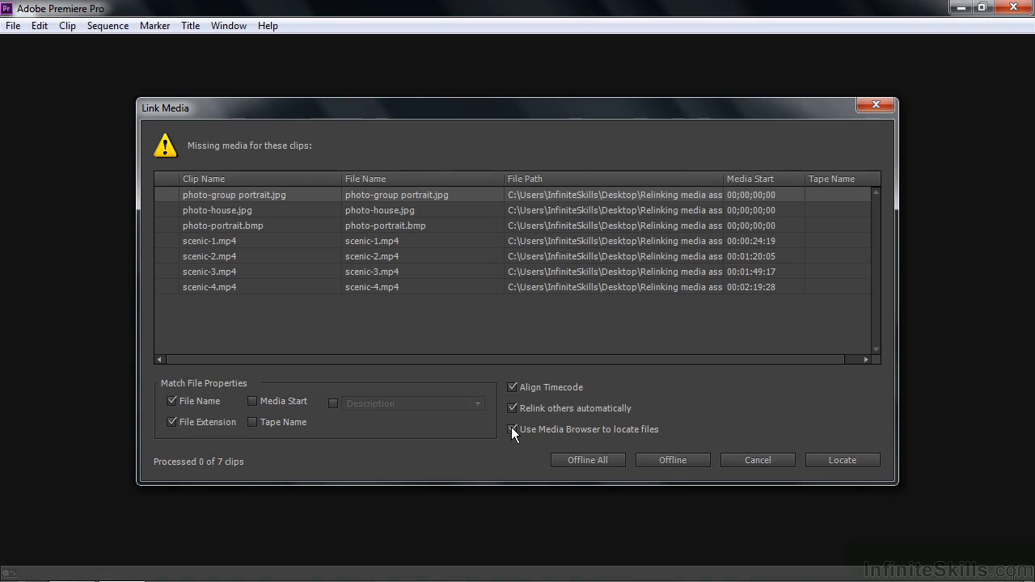
click(844, 458)
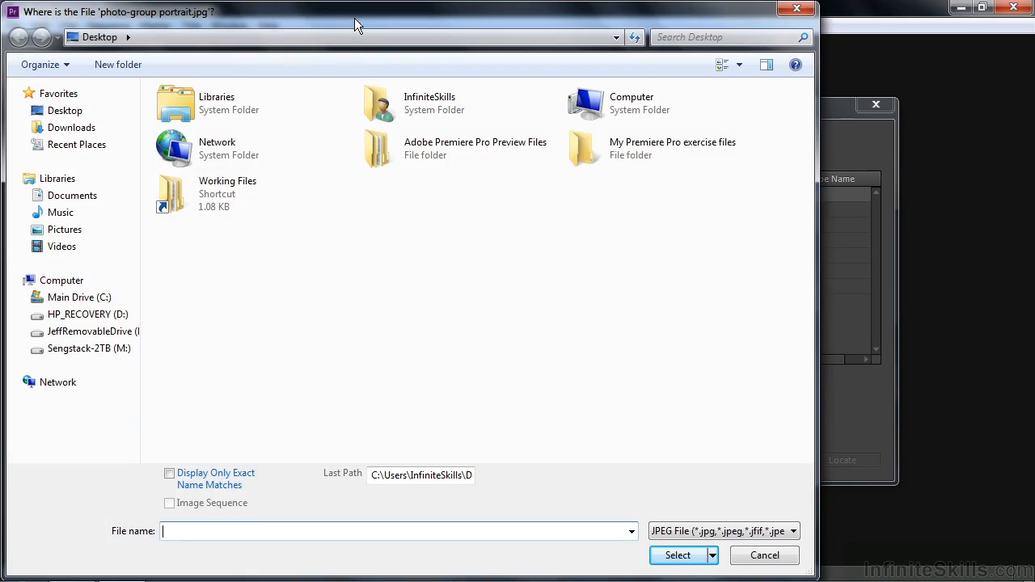
click(764, 555)
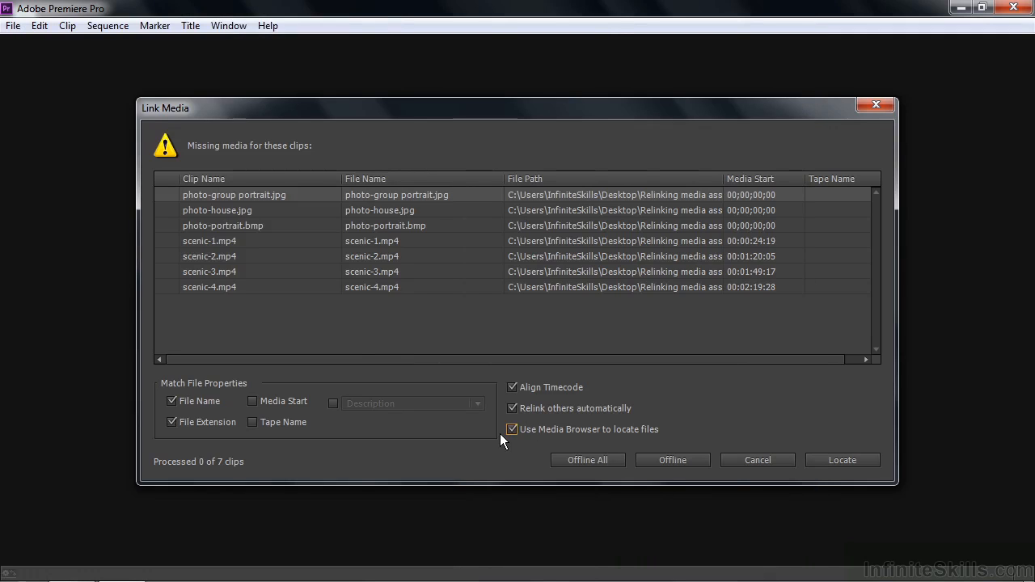
Relink photo-group portrait.jpg to its exact name match in Working files\Relinked media assets\Images-old, using the Media Browser.
click(841, 460)
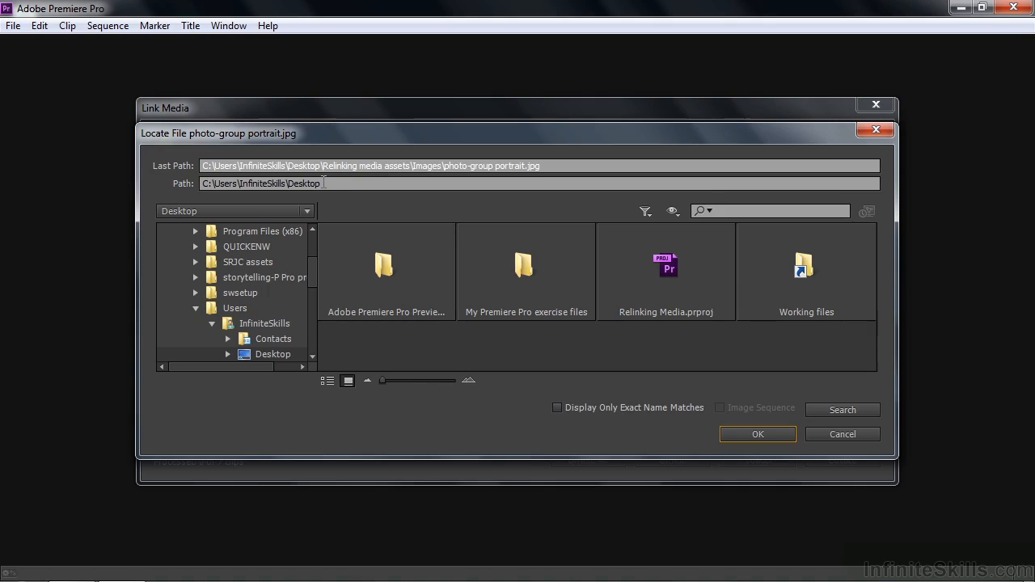
double_click(805, 268)
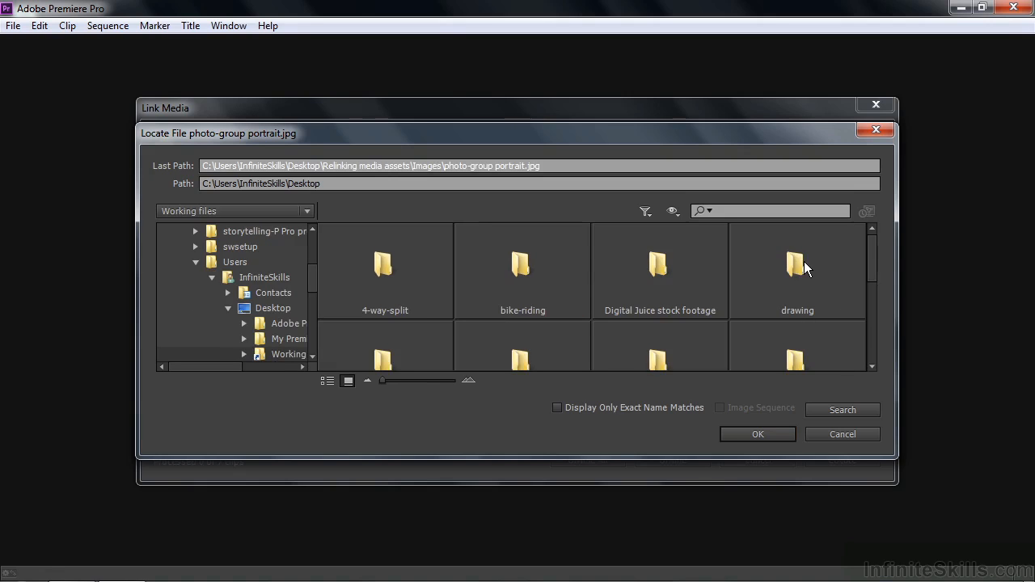
drag(872, 256, 880, 314)
double_click(795, 275)
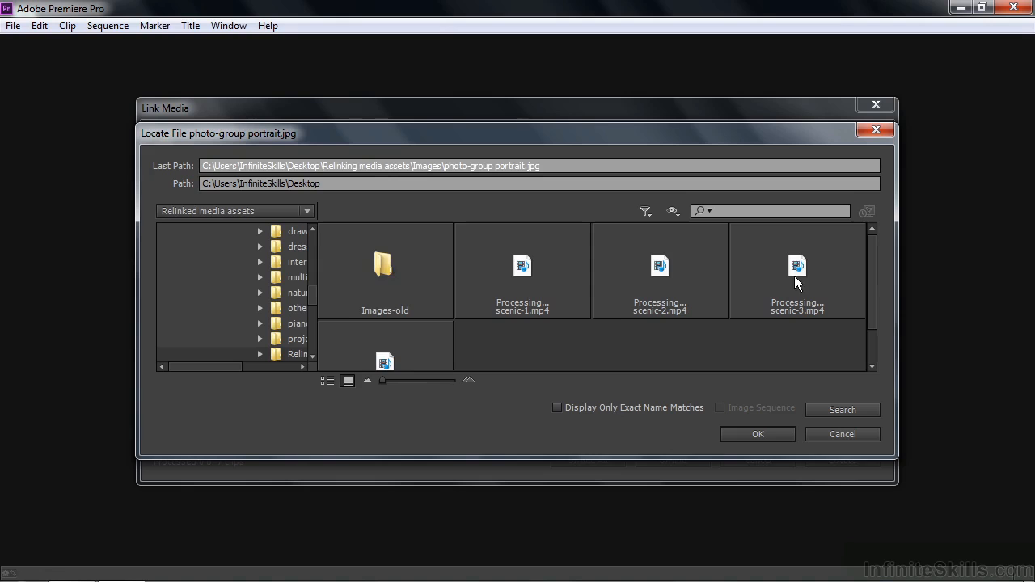
double_click(383, 270)
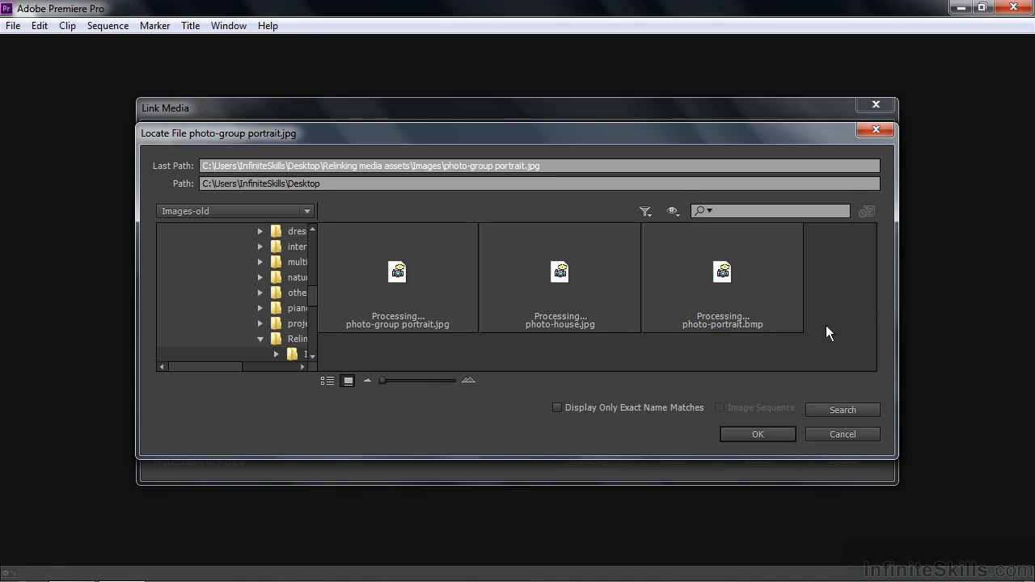
click(557, 406)
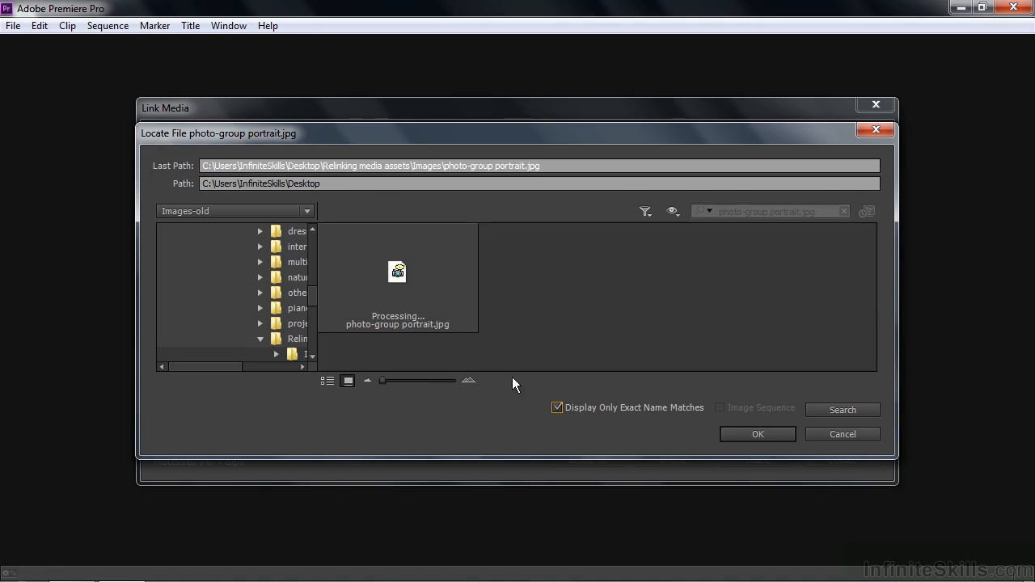
click(442, 295)
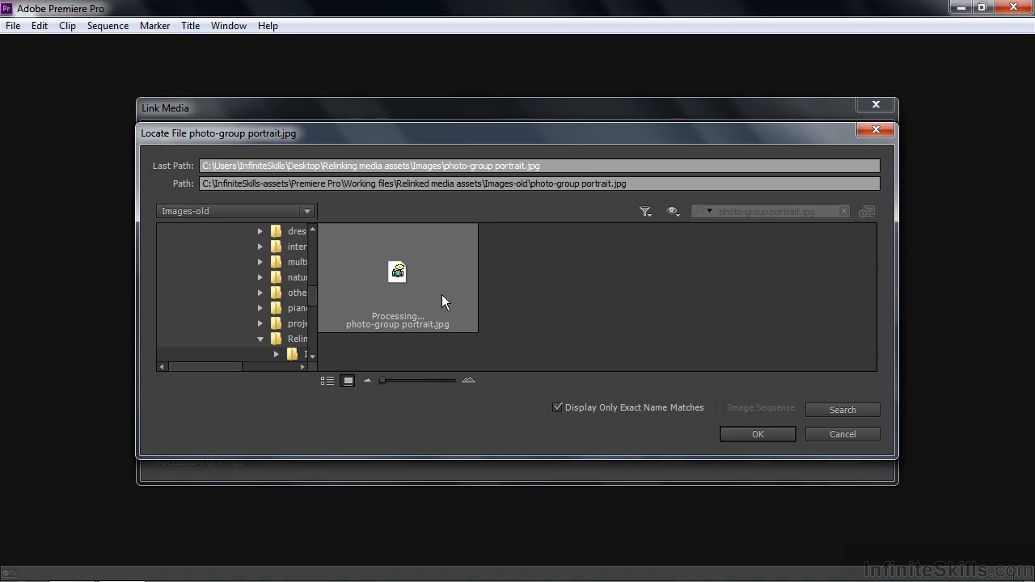
click(758, 433)
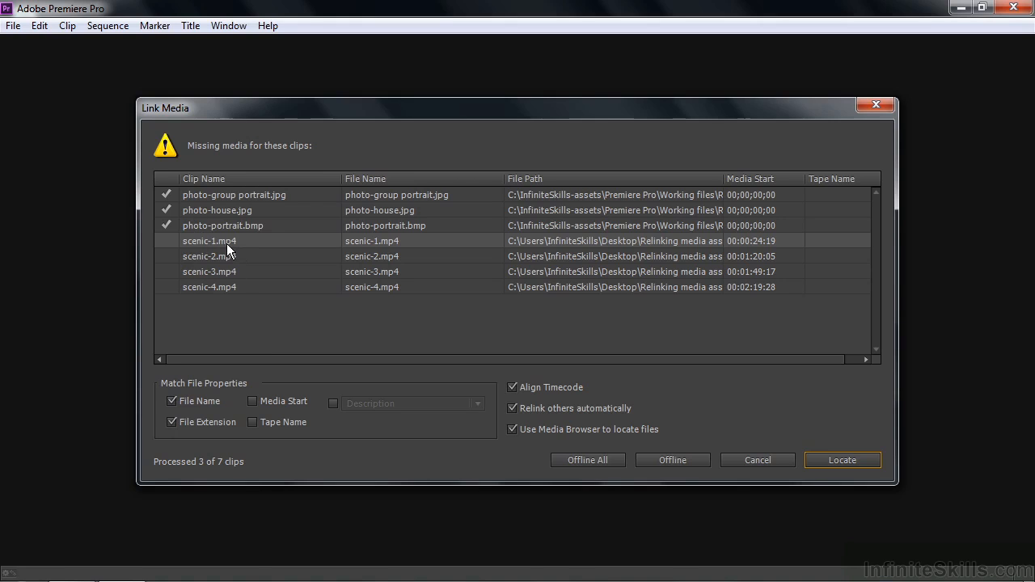
Relink scenic-1.mp4 to its exact name match in Working files\Relinked media assets, briefly showing all files to find the right folder.
click(847, 459)
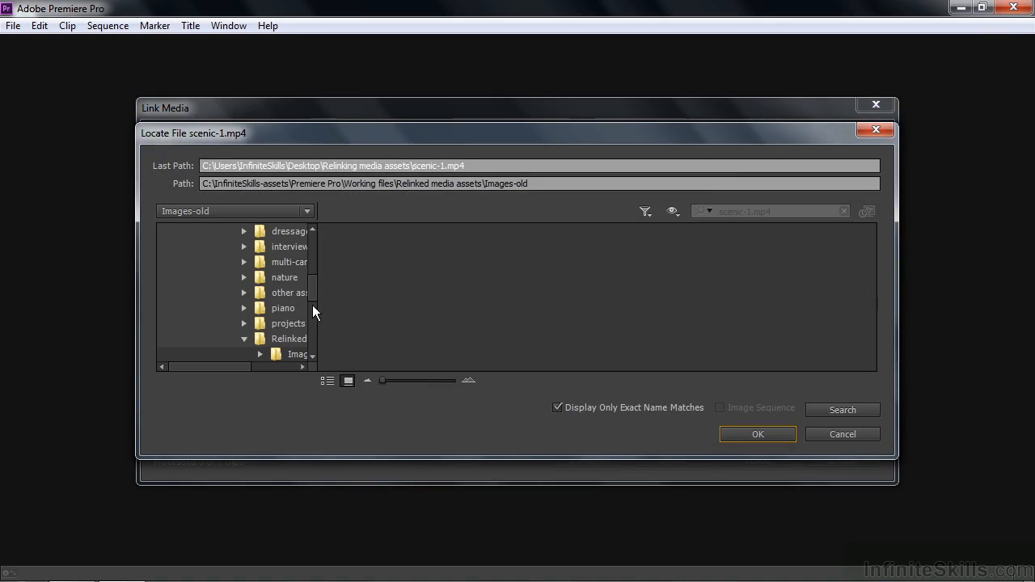
click(557, 407)
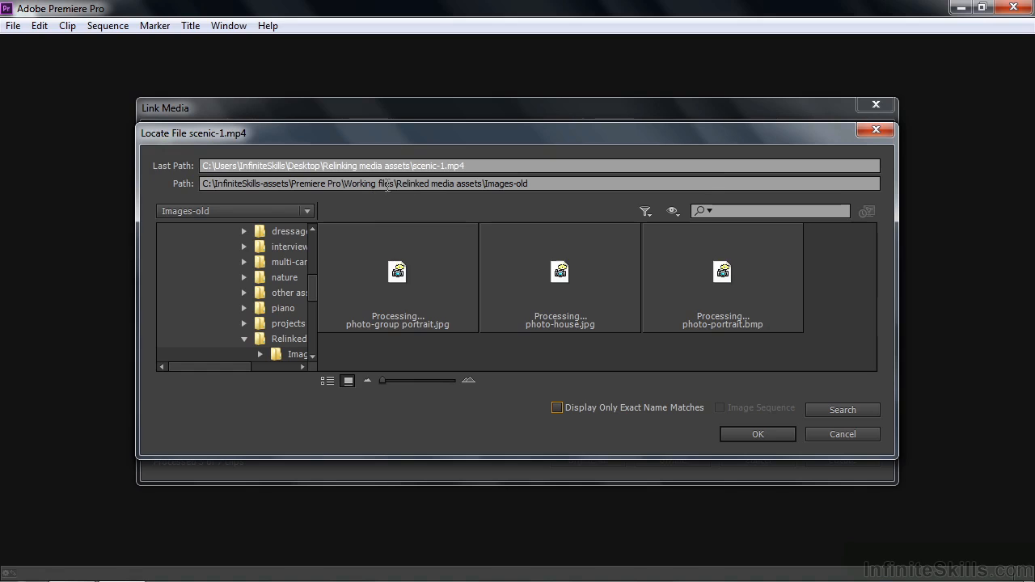
click(288, 340)
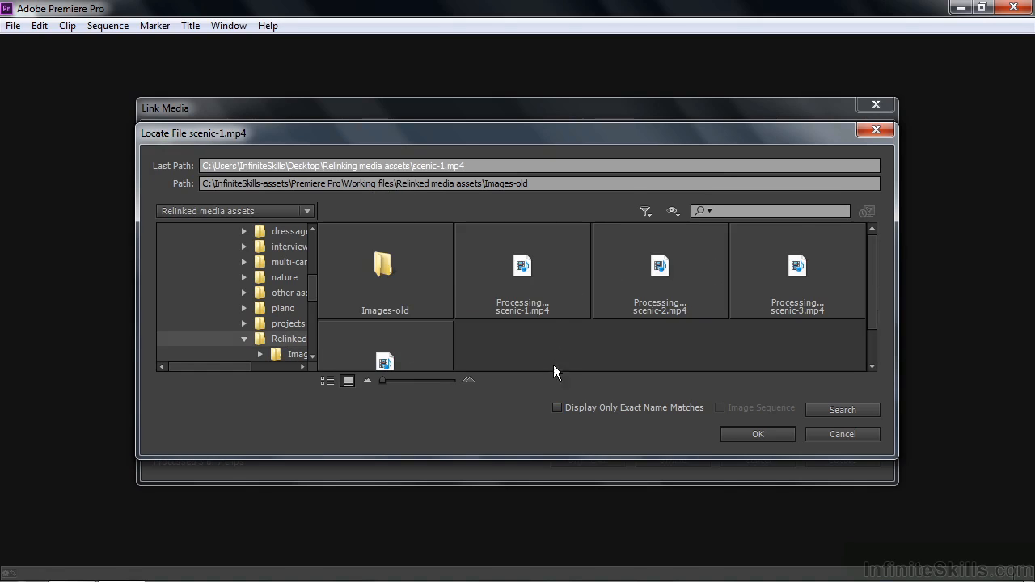
click(557, 407)
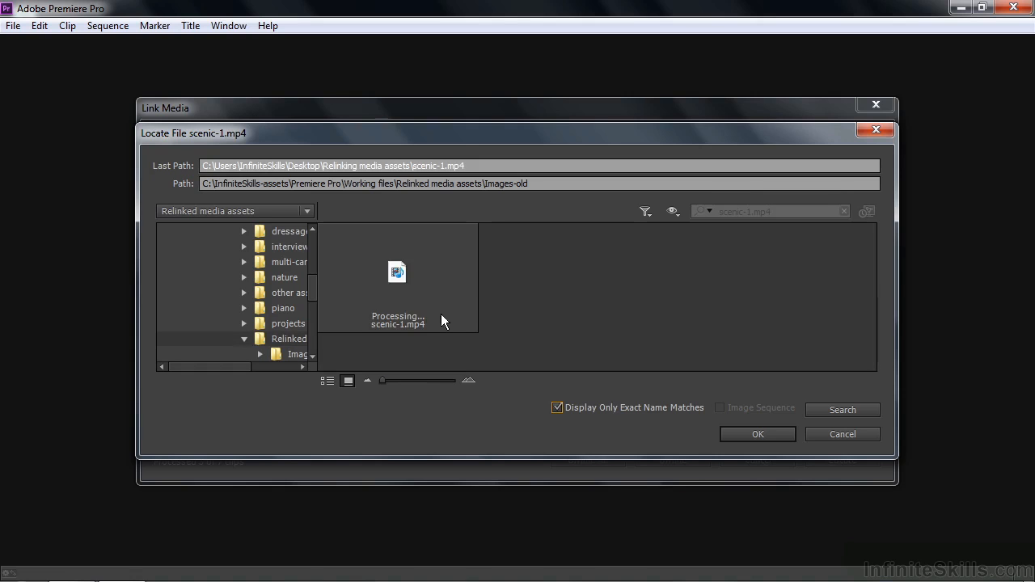
click(432, 283)
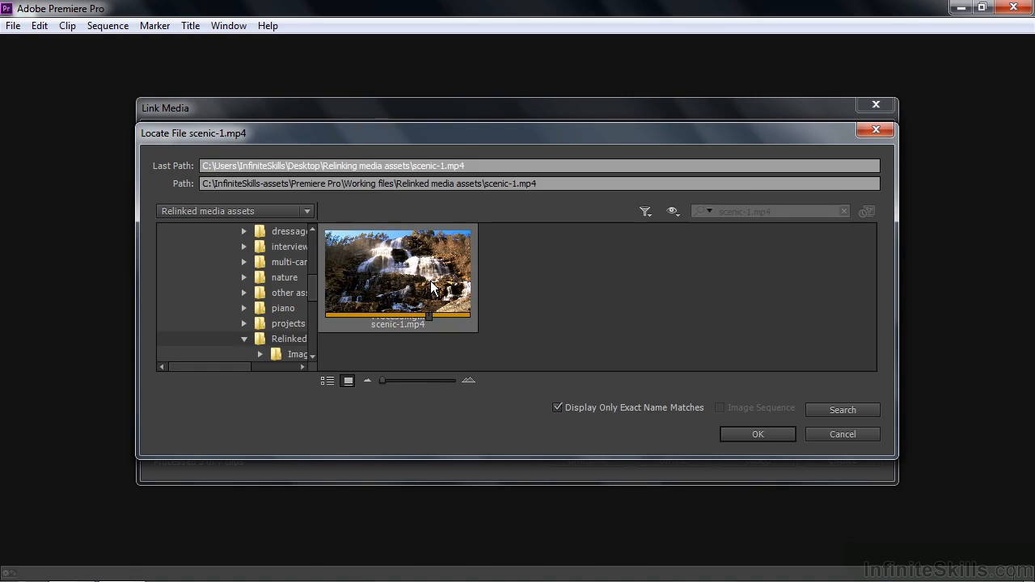
click(756, 434)
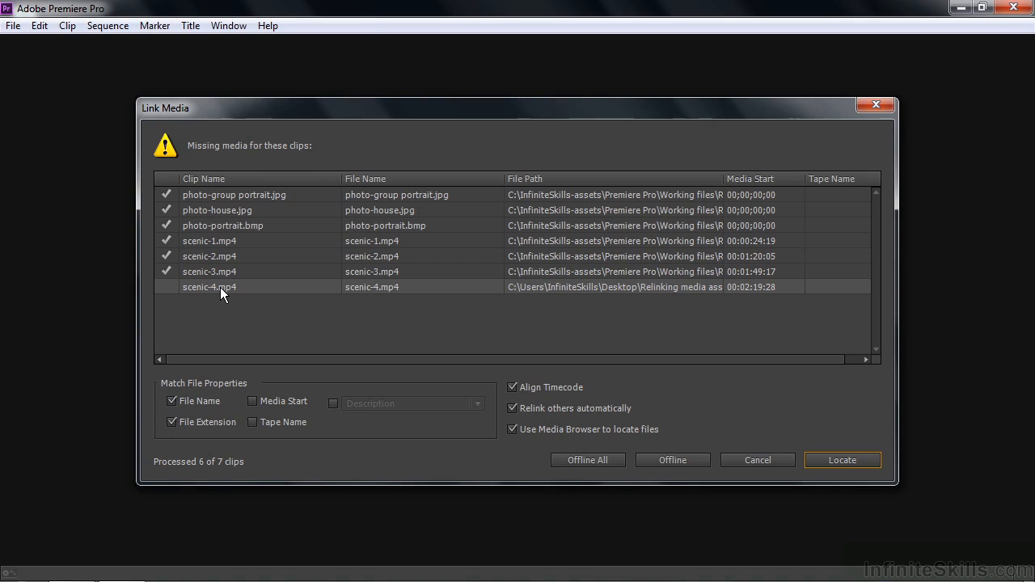
Relink scenic-4.mp4 to the renamed file scenic-d.mp4 in Relinked media assets, with the exact name match filter turned off.
click(840, 461)
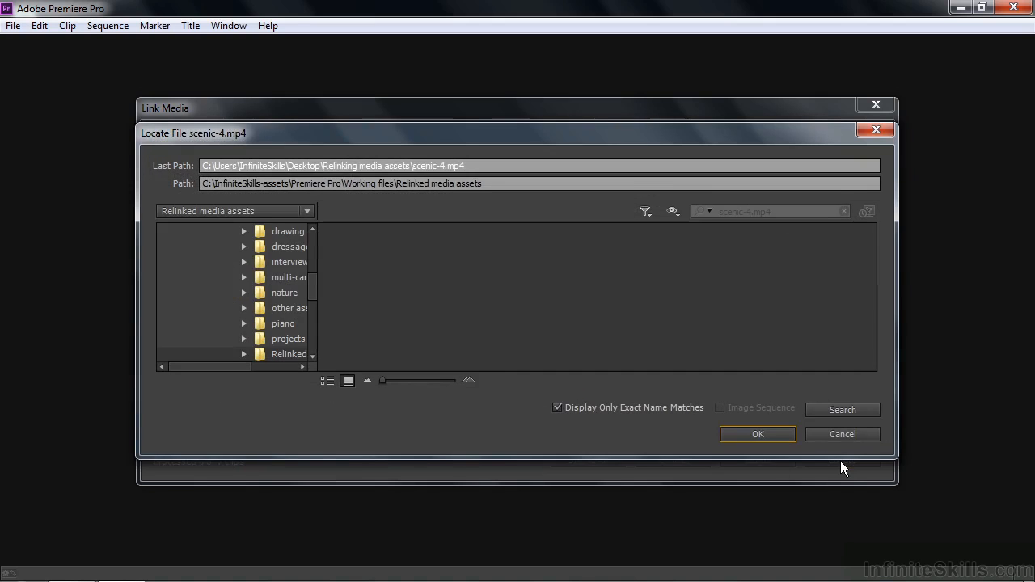
click(556, 407)
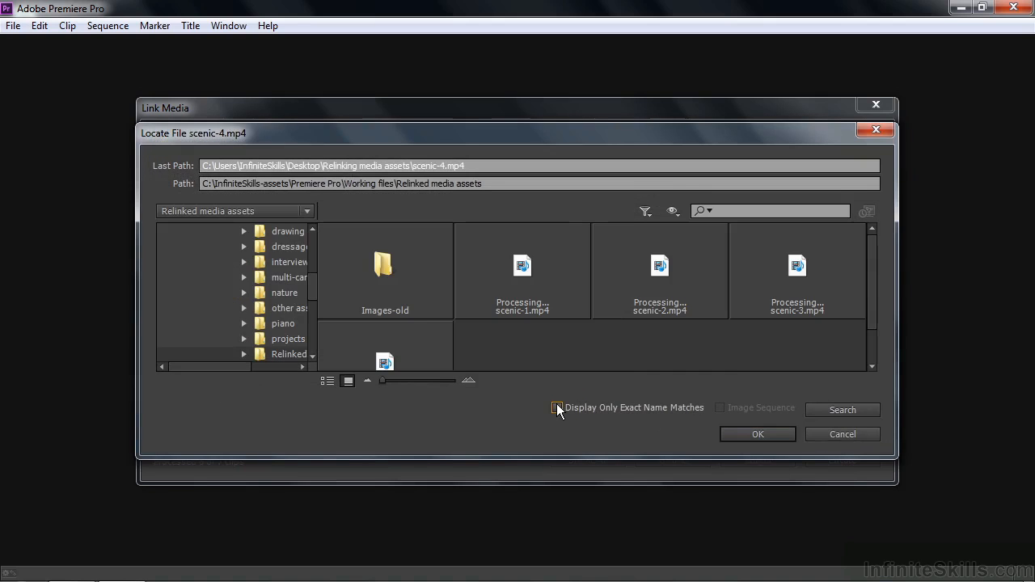
scroll(869, 308, down, 1)
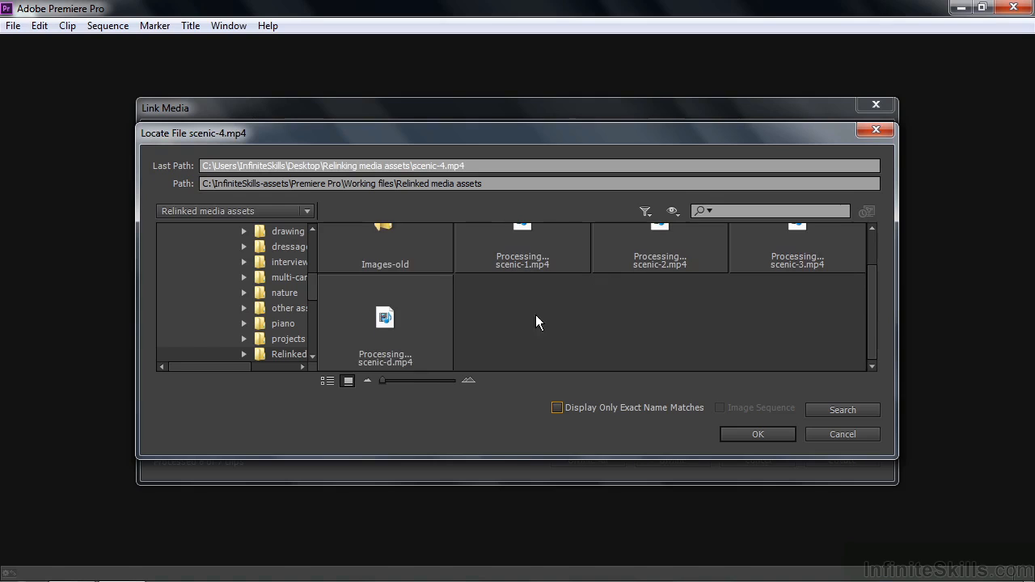
click(415, 322)
click(760, 433)
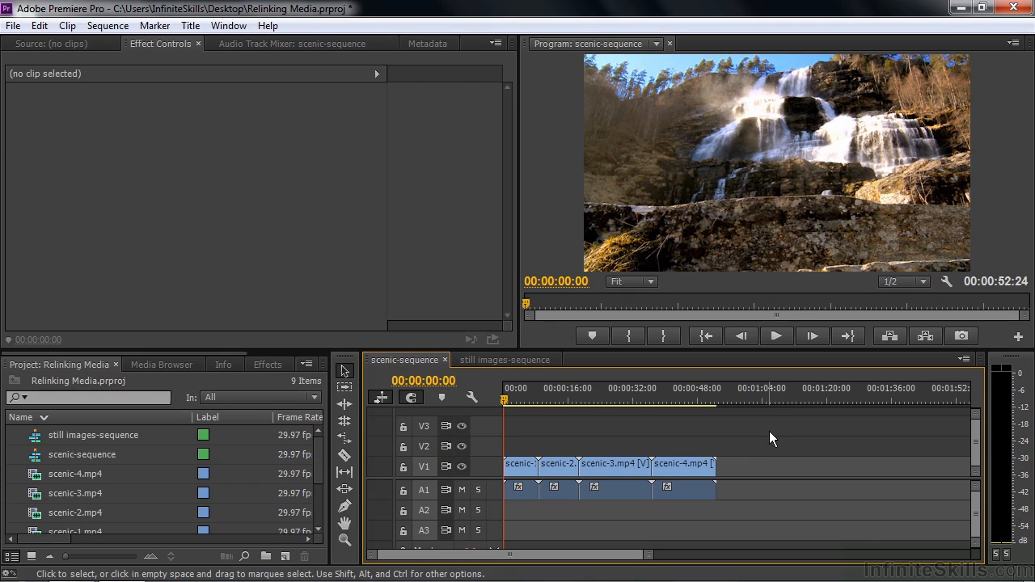
Switch to the desktop, rename scenic-2.mp4 to scenic-b.mp4 in Working Files\Relinked media assets, and close the folder window.
click(959, 7)
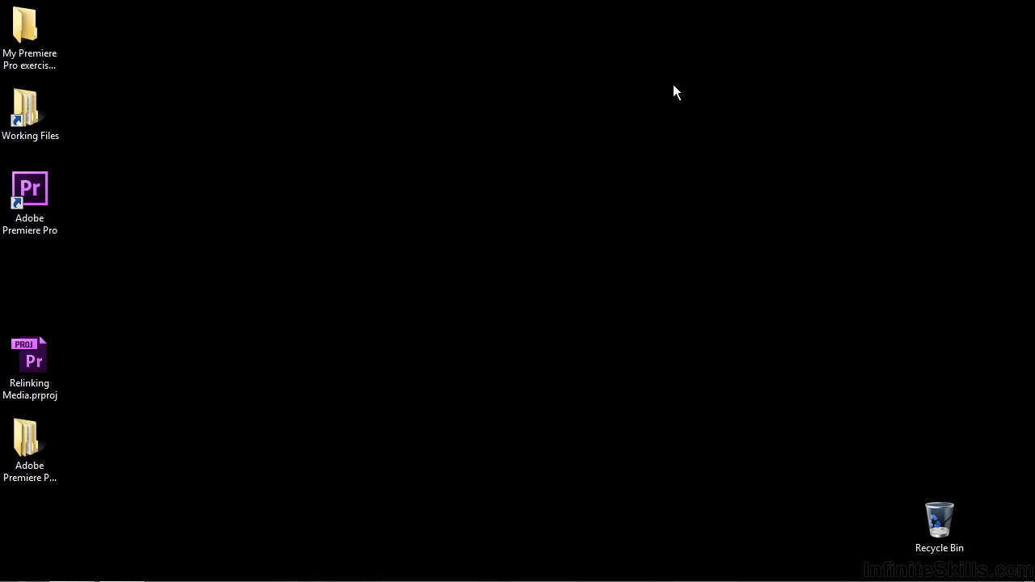
double_click(30, 109)
double_click(438, 323)
click(576, 193)
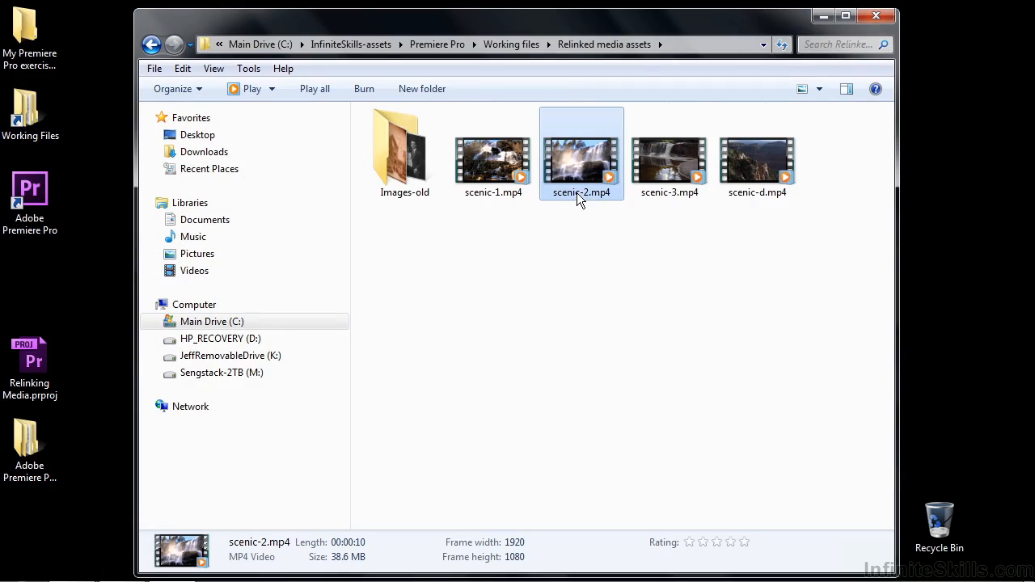
click(586, 193)
click(596, 198)
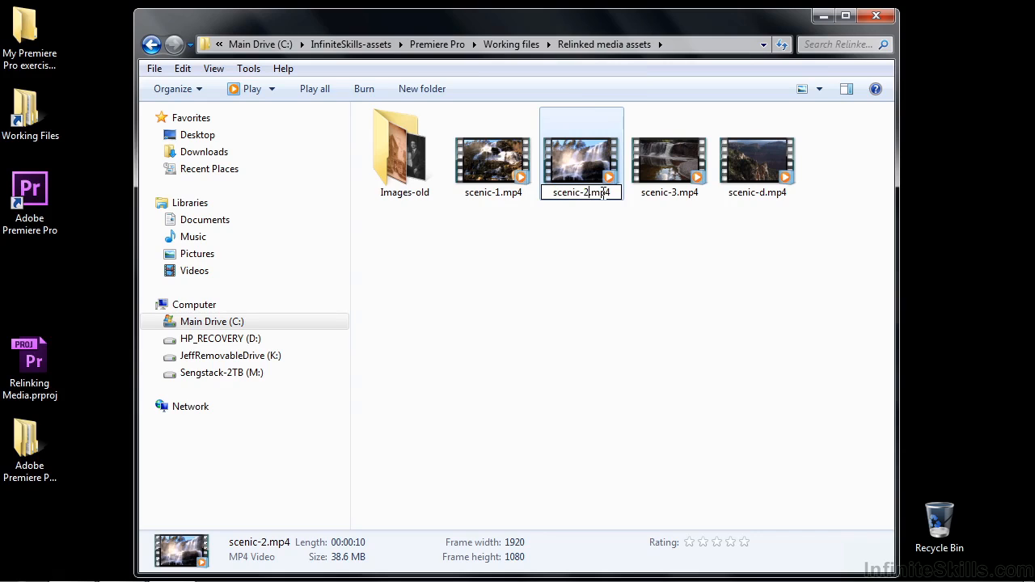
key(BackSpace)
text(b)
key(Return)
click(574, 257)
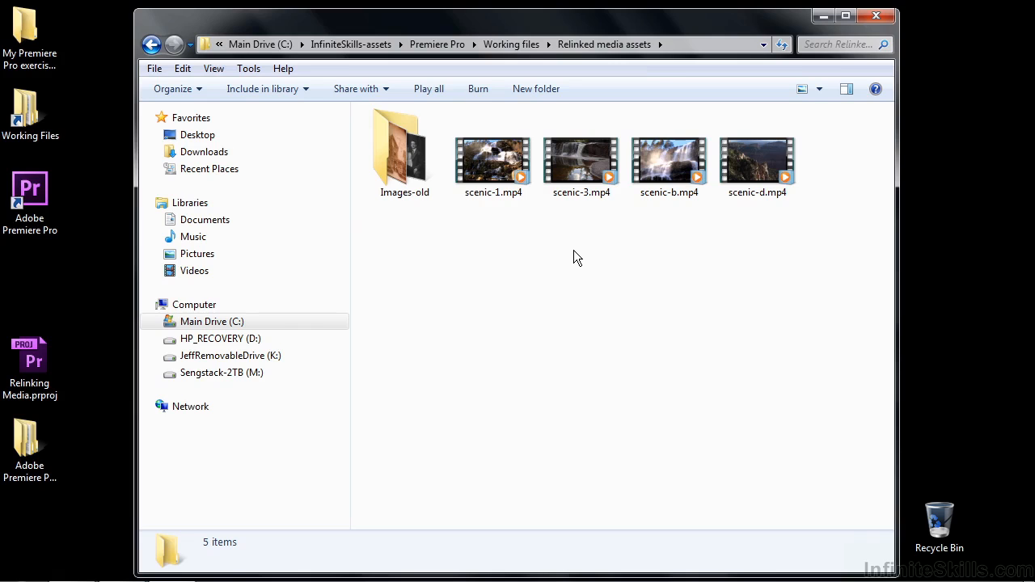
click(875, 17)
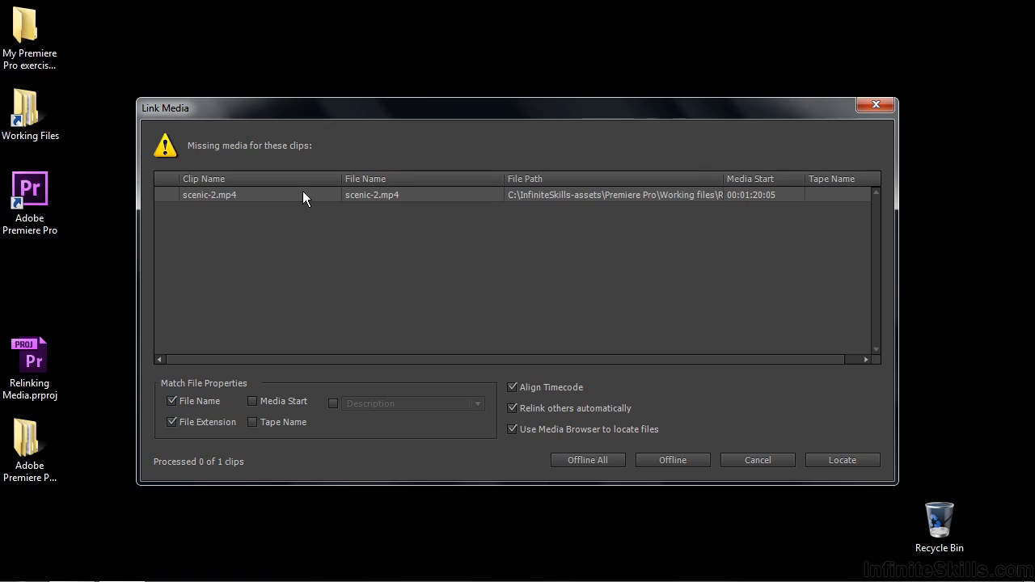
Relink scenic-2.mp4 to scenic-b.mp4, return to Premiere Pro and check the clip by moving the scenic-sequence playhead to 00:00:12:24.
click(838, 459)
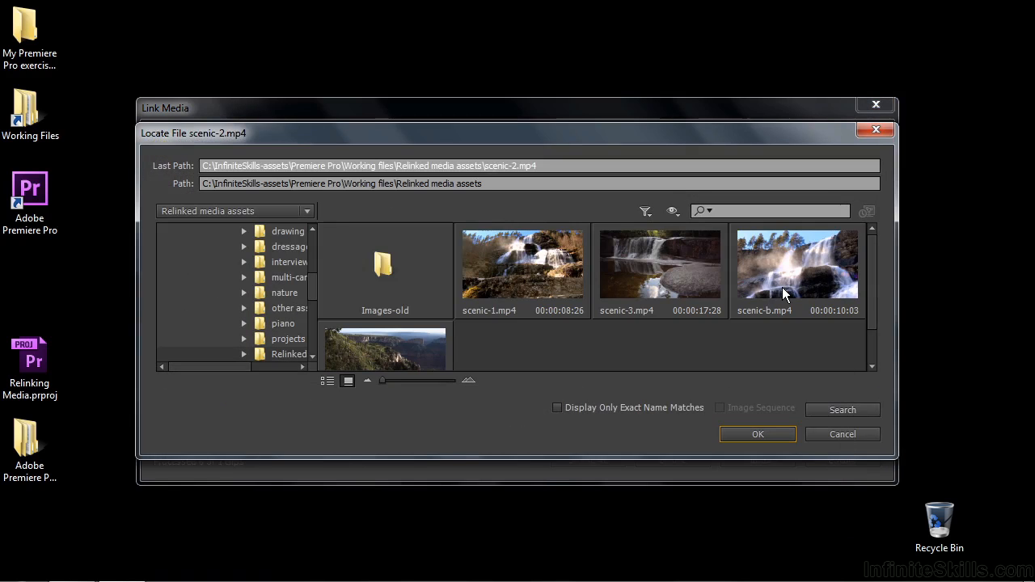
click(783, 294)
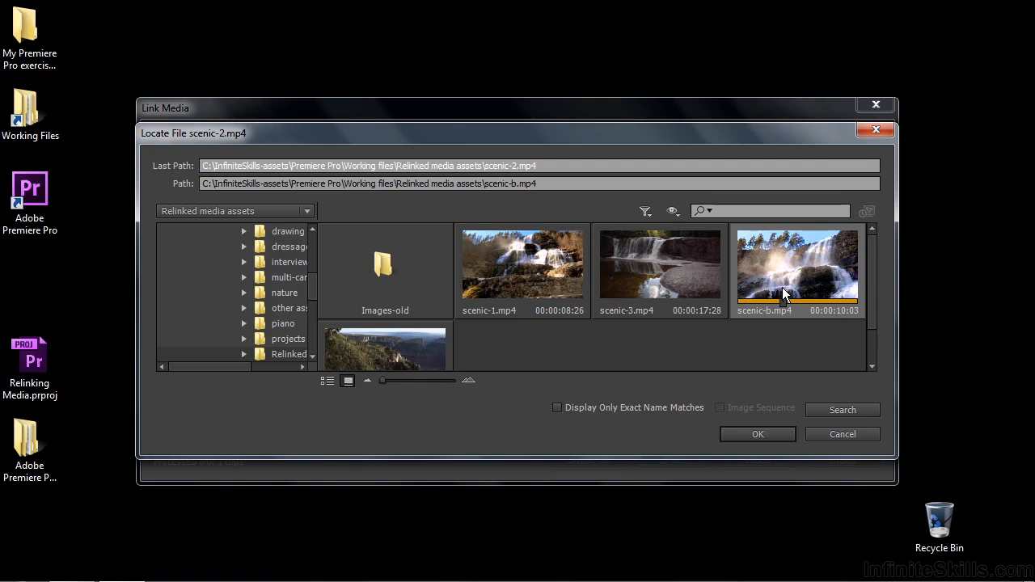
click(769, 430)
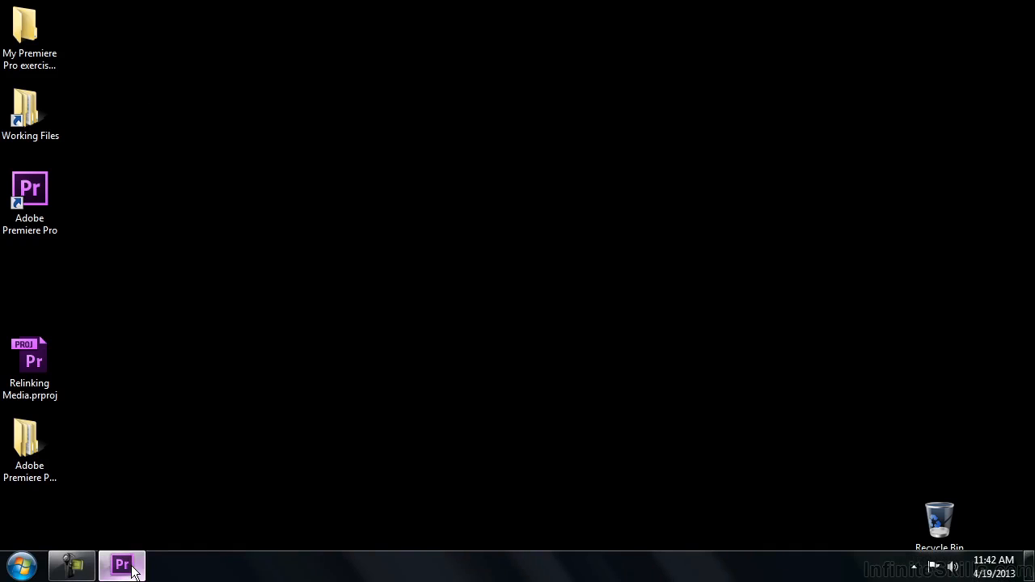
click(122, 565)
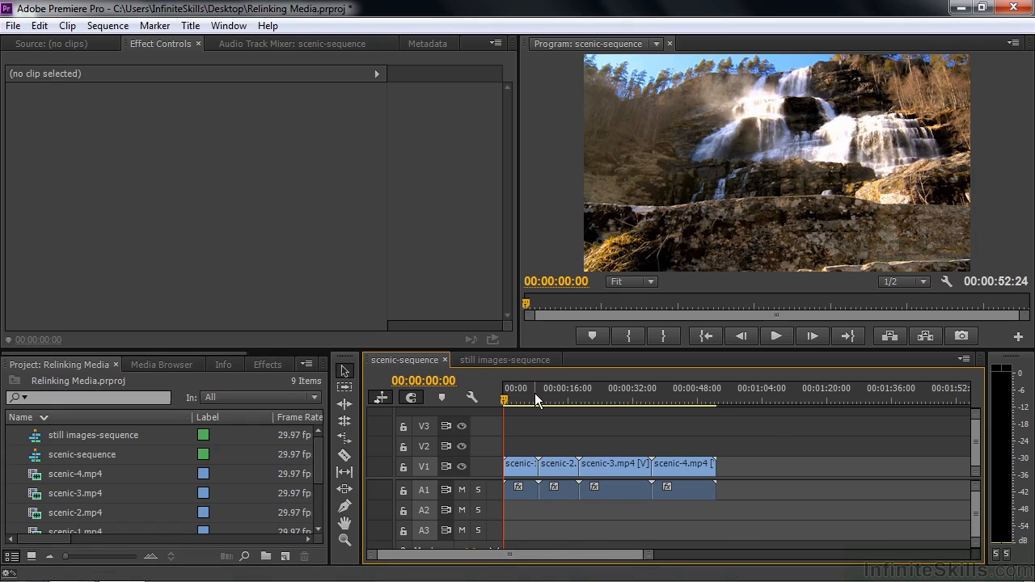
click(556, 396)
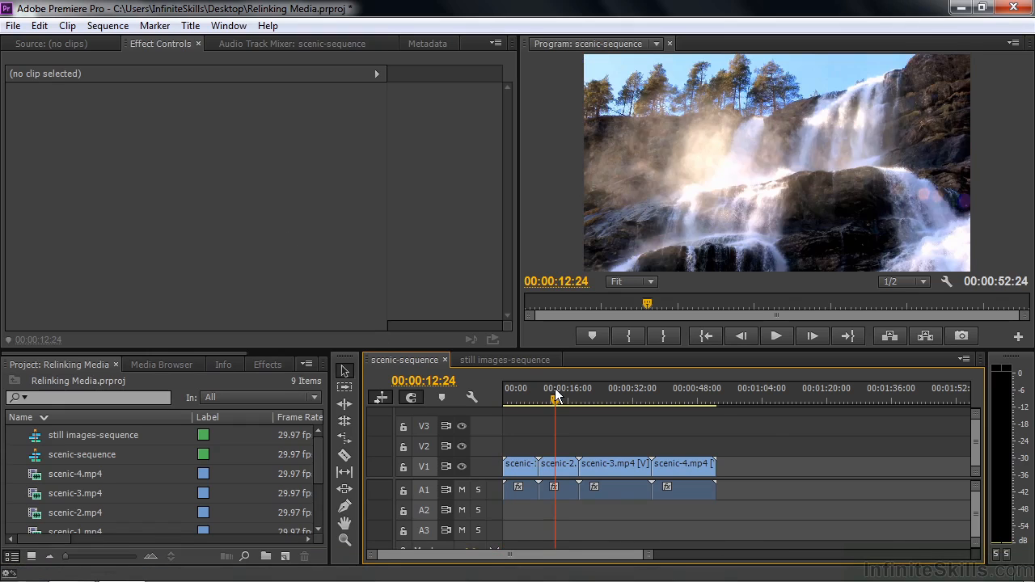
Make the scenic-3.mp4 clip offline with its media files remaining on disk, and move the playhead onto it at 00:00:22:29.
right_click(57, 491)
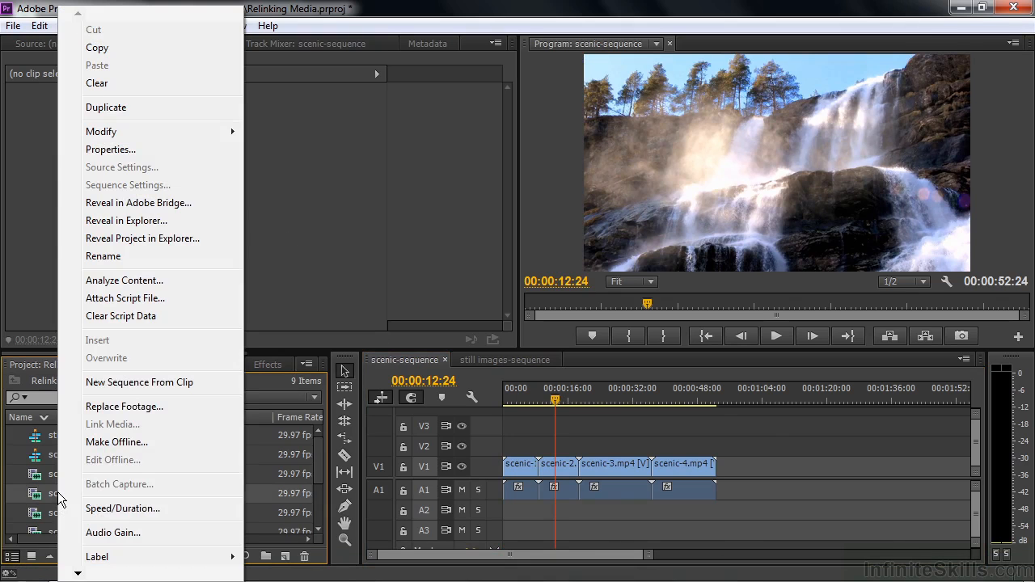
click(111, 444)
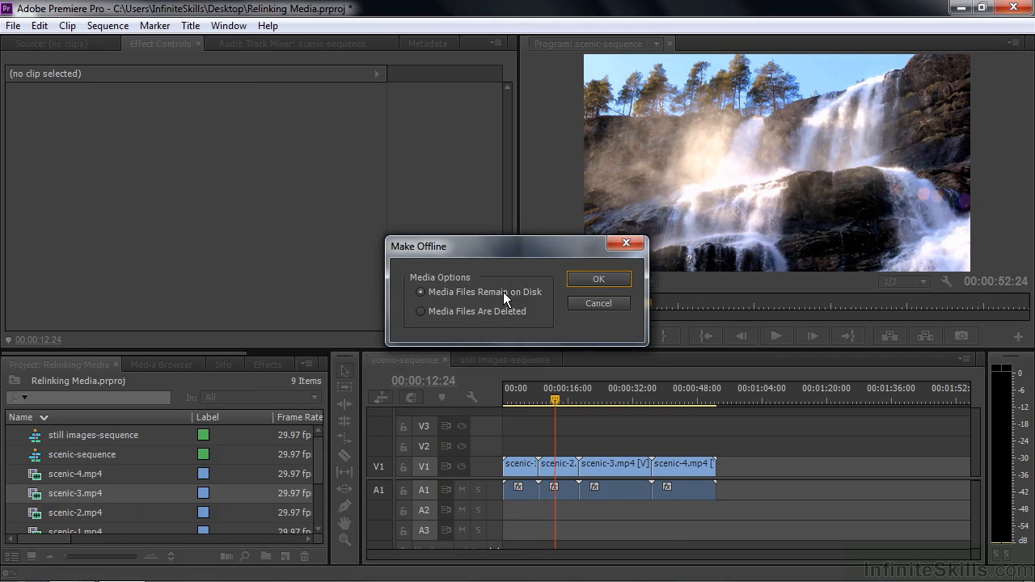
click(587, 277)
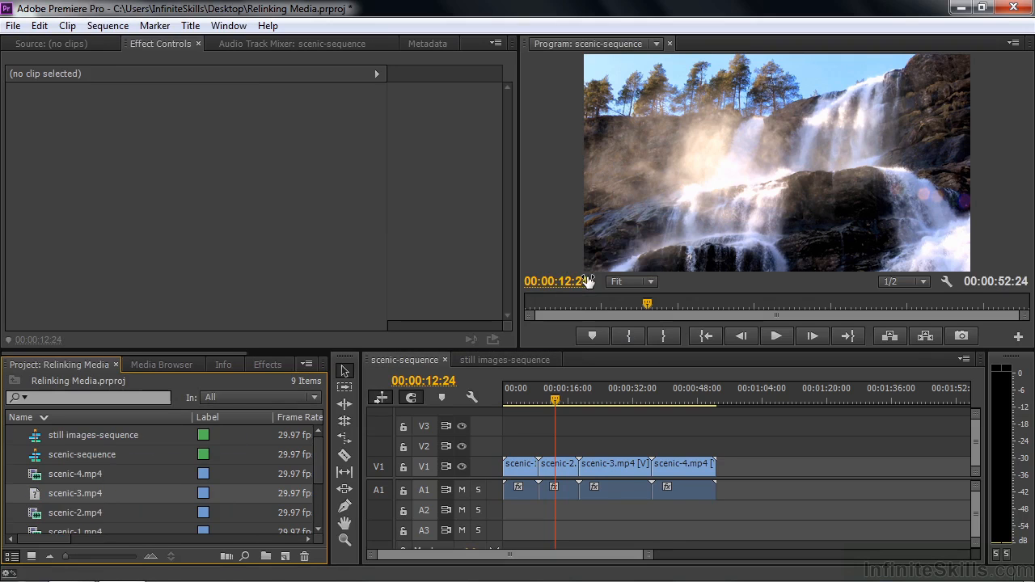
drag(556, 400, 600, 386)
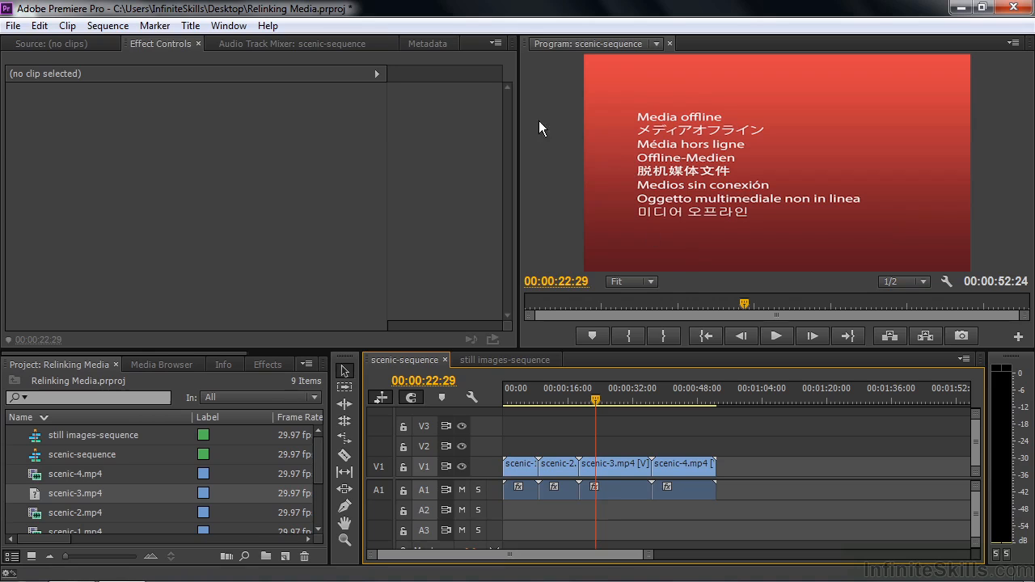
Link the offline scenic-3.mp4 clip back to scenic-3.mp4 in the Relinked media assets folder.
mouse_move(168, 495)
right_click(35, 492)
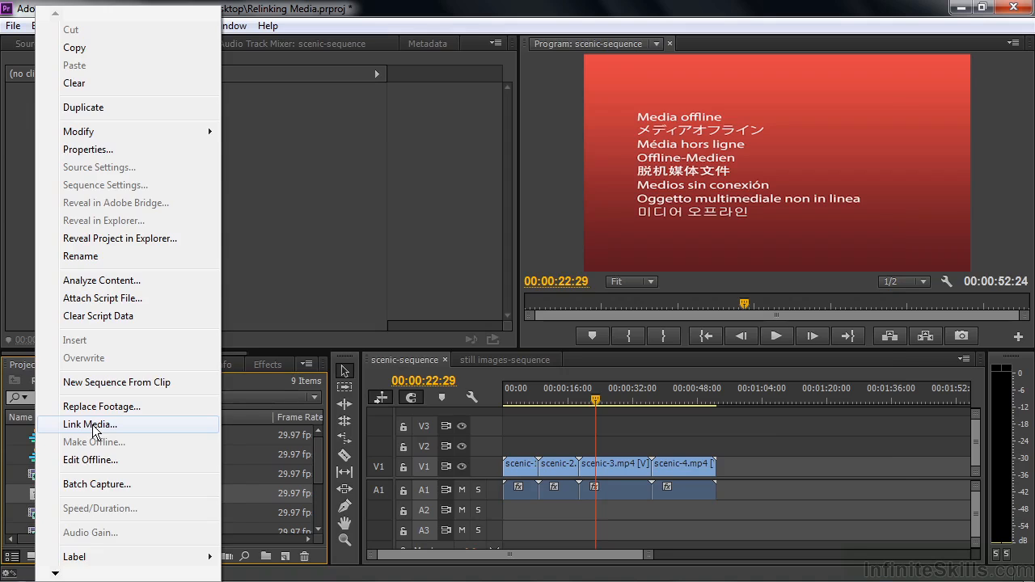
click(92, 426)
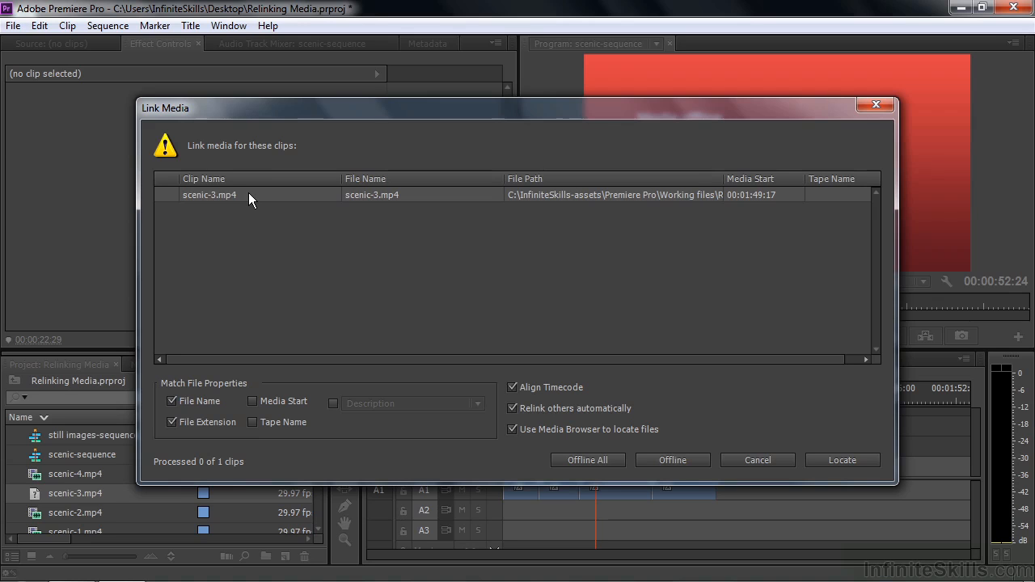
click(856, 461)
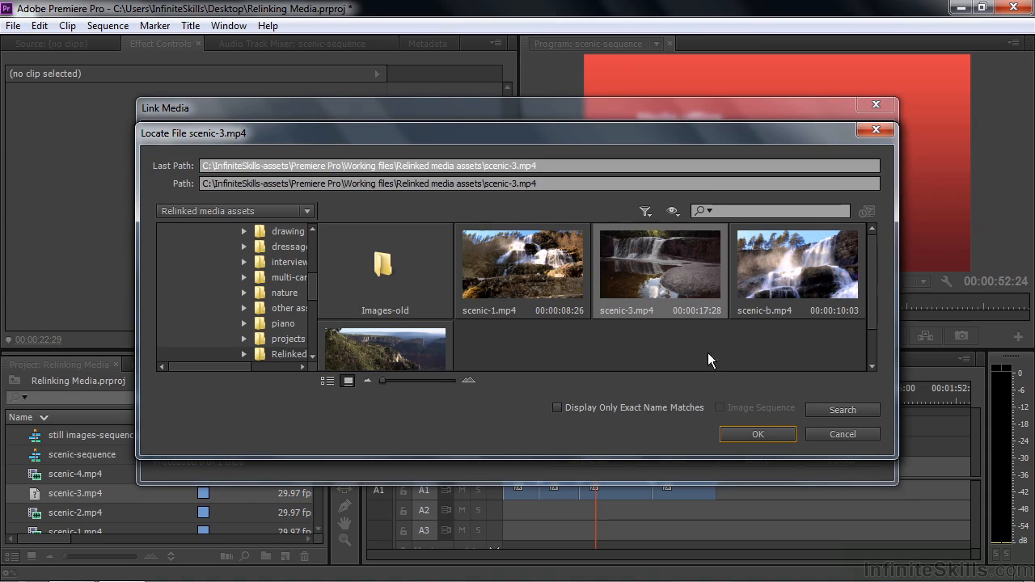
click(757, 434)
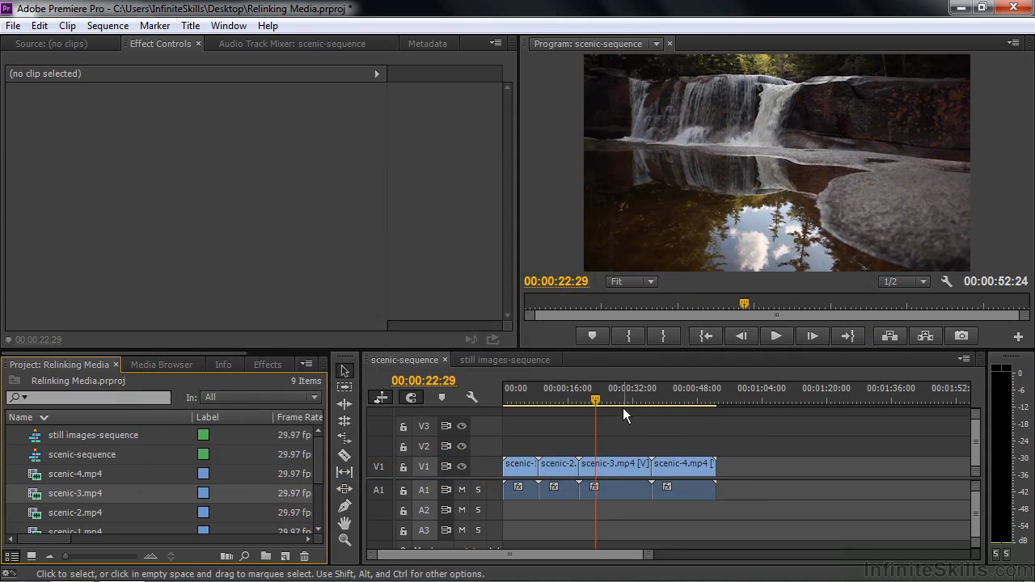